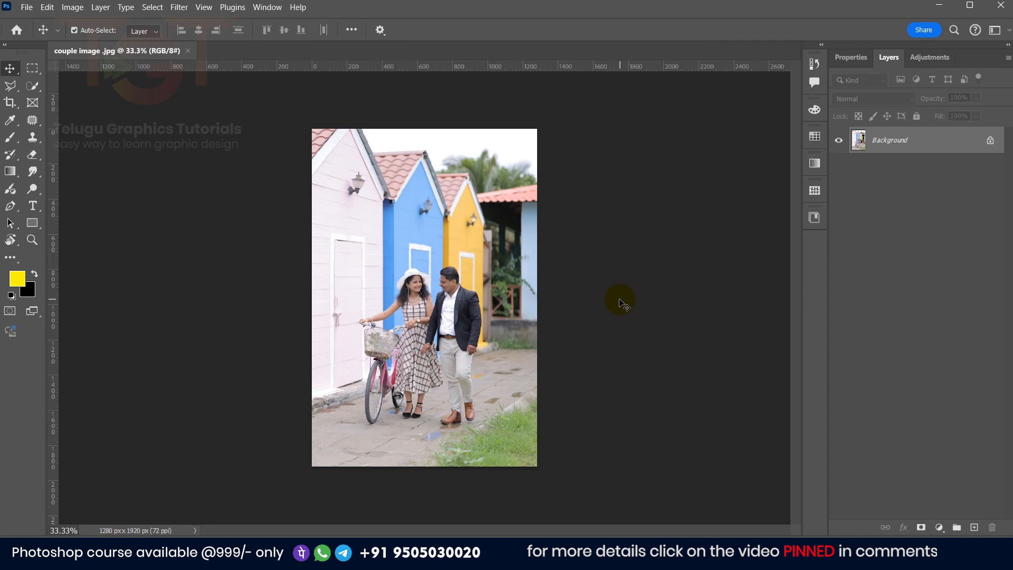
Open the Camera Raw Filter on the couple photo's Background layer.
scroll(616, 294, up, 3)
key(ctrl)
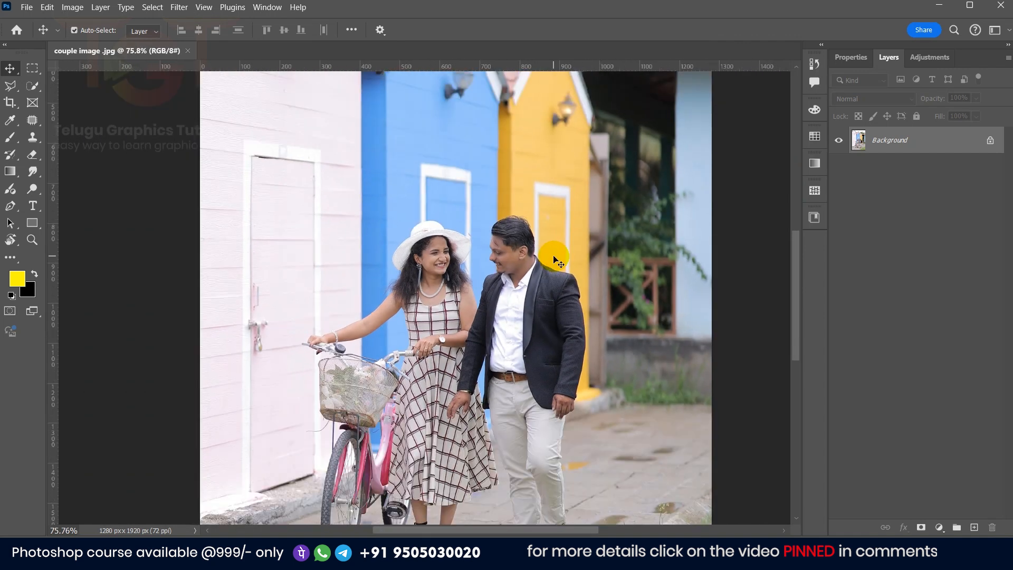
scroll(556, 259, down, 2)
drag(554, 327, 539, 302)
click(179, 7)
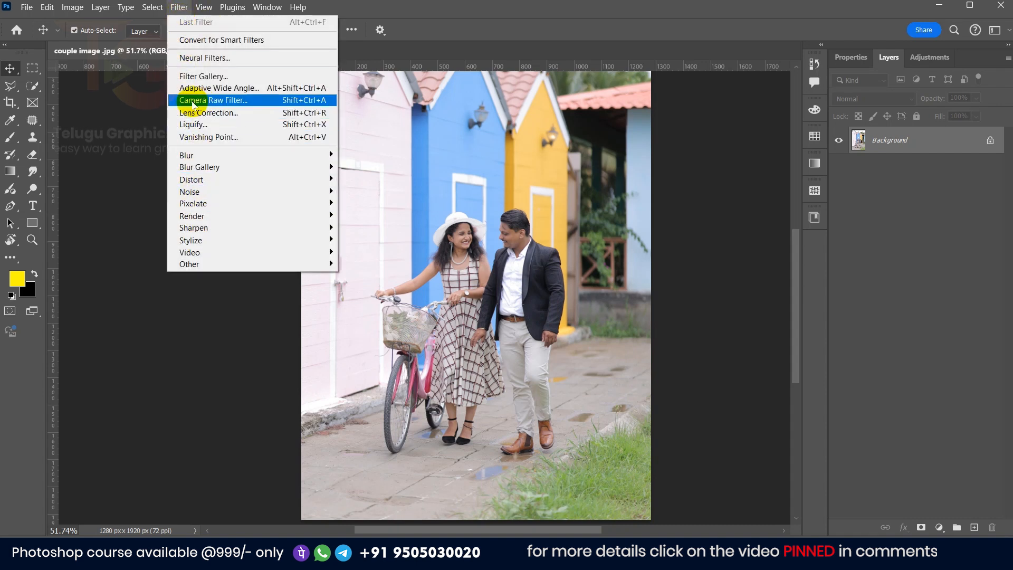
click(221, 104)
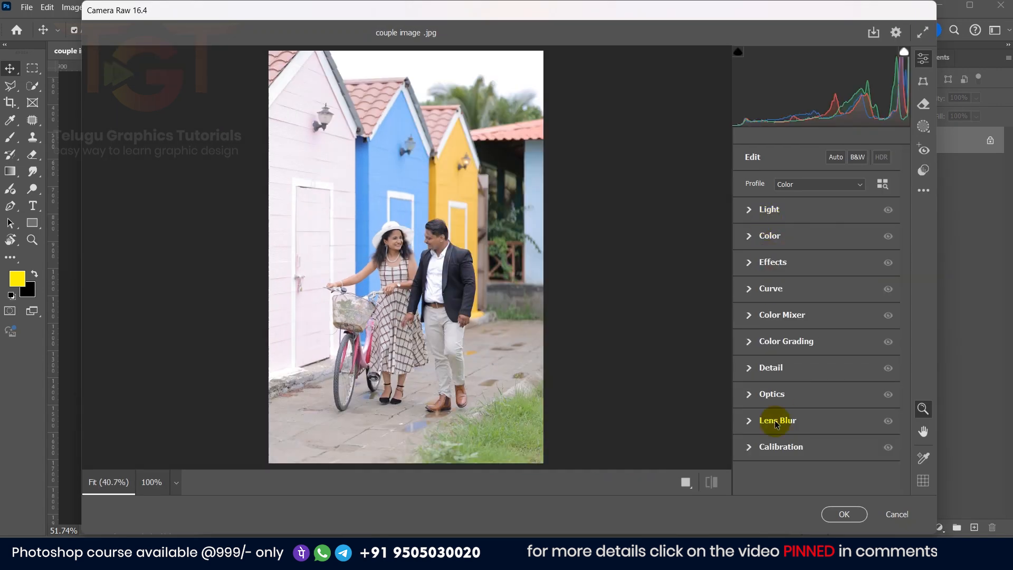
Set the Light adjustments to Exposure -0.05 and Contrast -10, checking the couple up close.
click(754, 217)
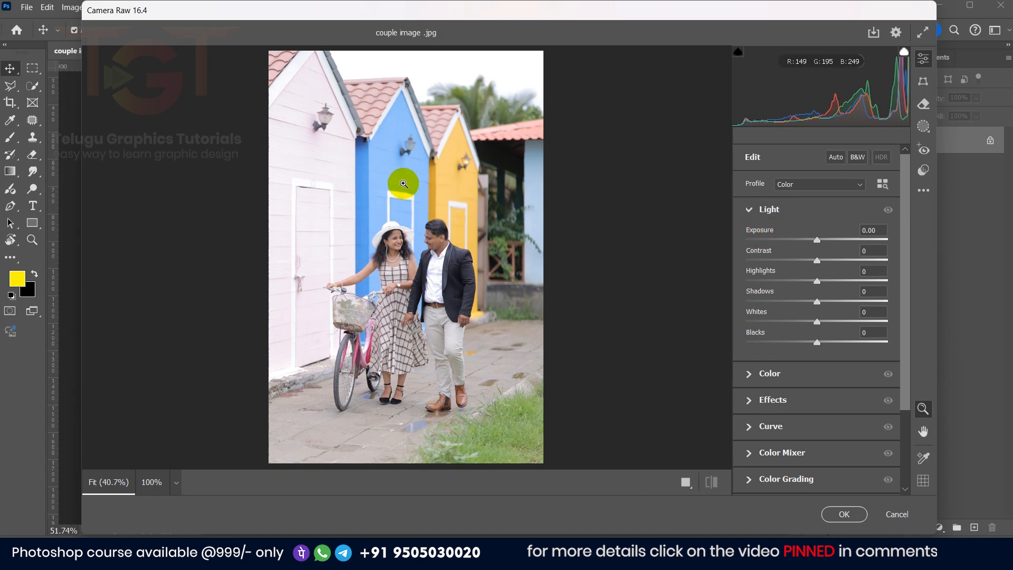
click(442, 188)
click(465, 99)
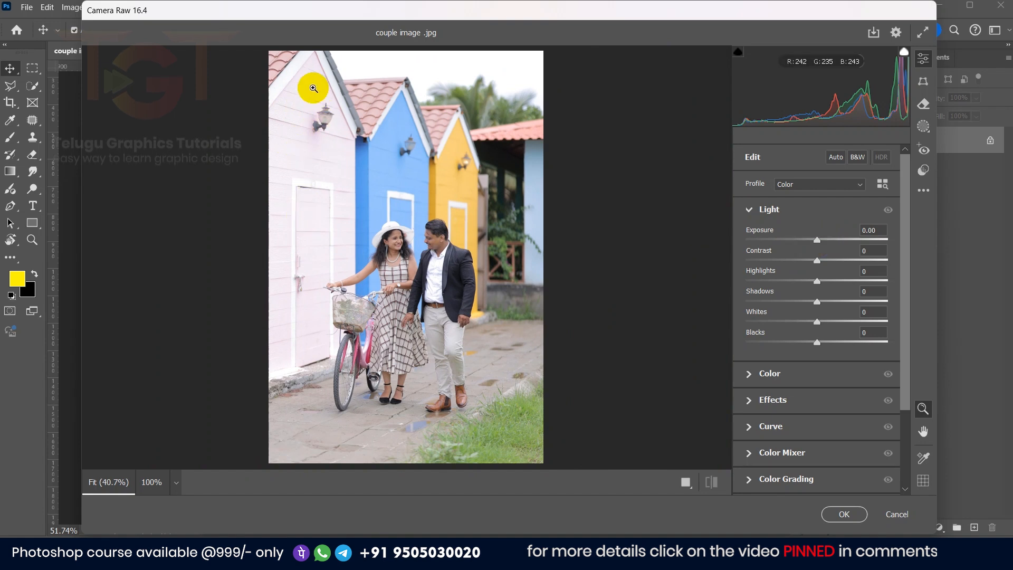
drag(820, 244, 819, 244)
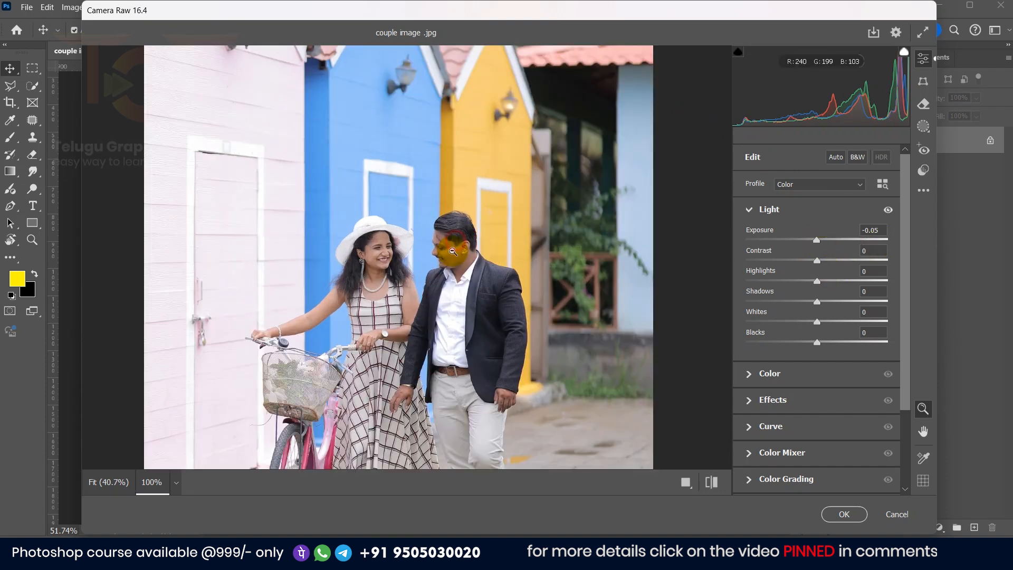
click(456, 240)
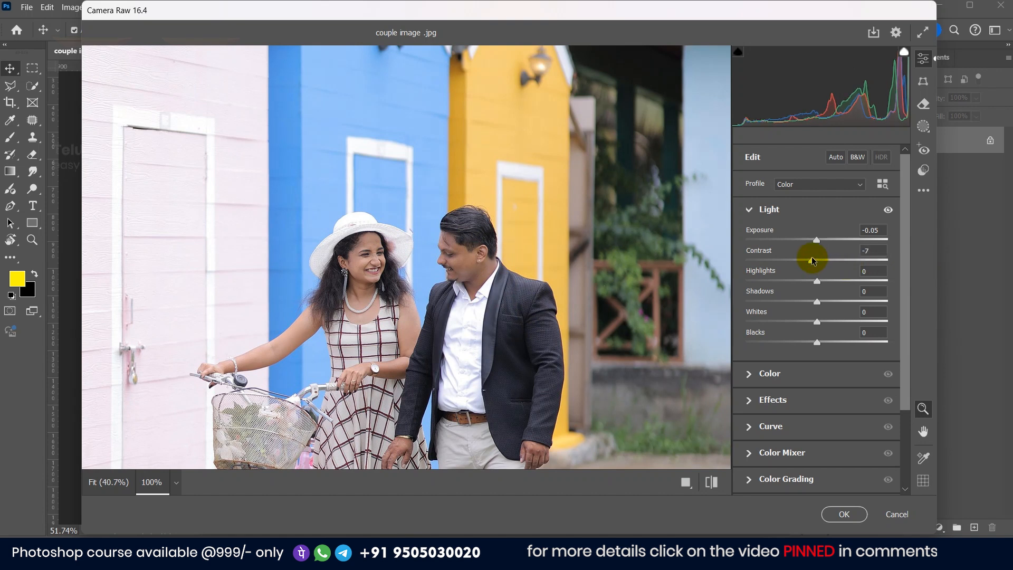
click(485, 261)
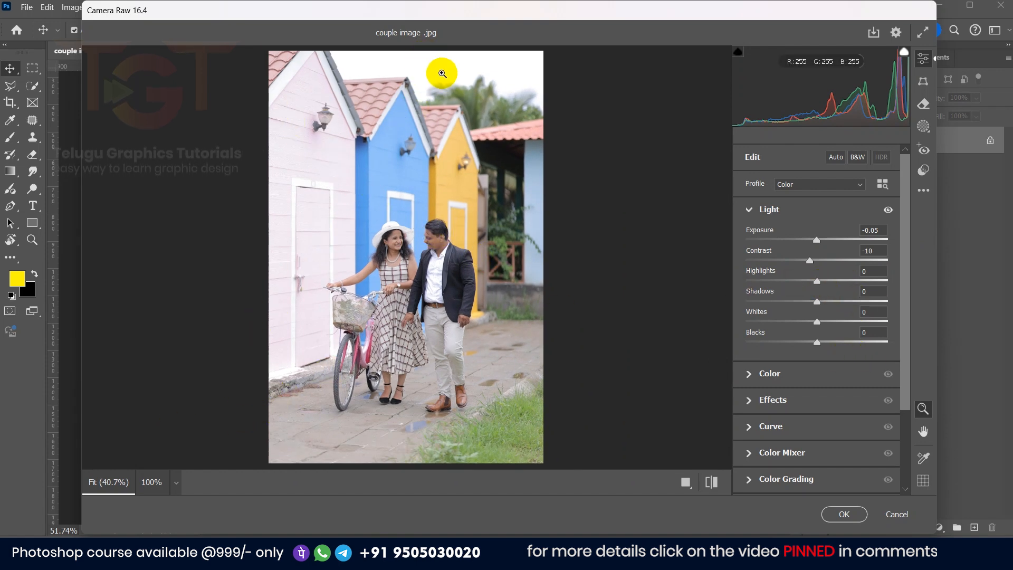
Lower the Highlights to -100 and inspect the houses, sky and couple up close.
drag(817, 281, 689, 281)
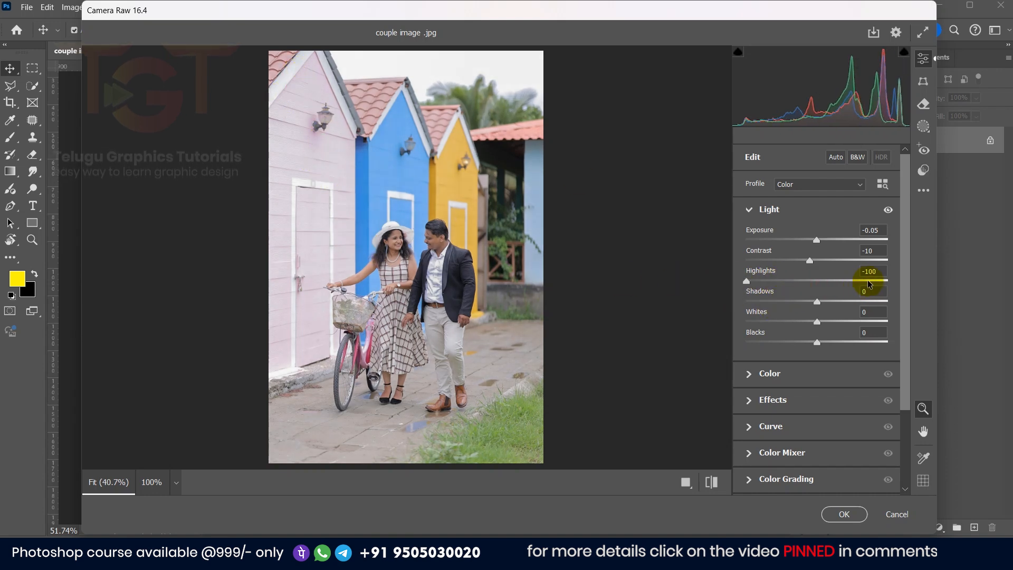
click(882, 272)
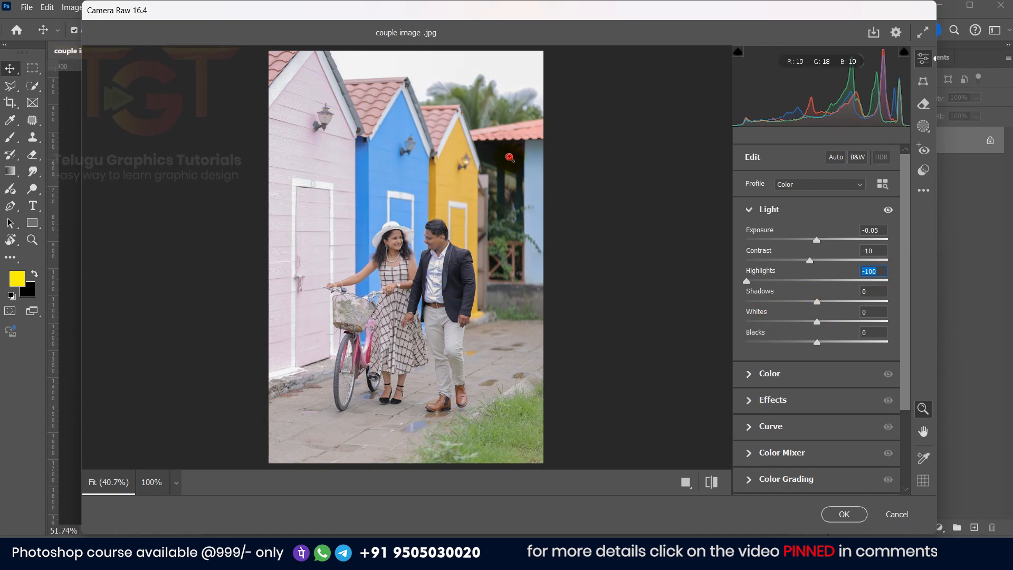
click(510, 158)
drag(579, 365, 556, 290)
drag(536, 410, 531, 361)
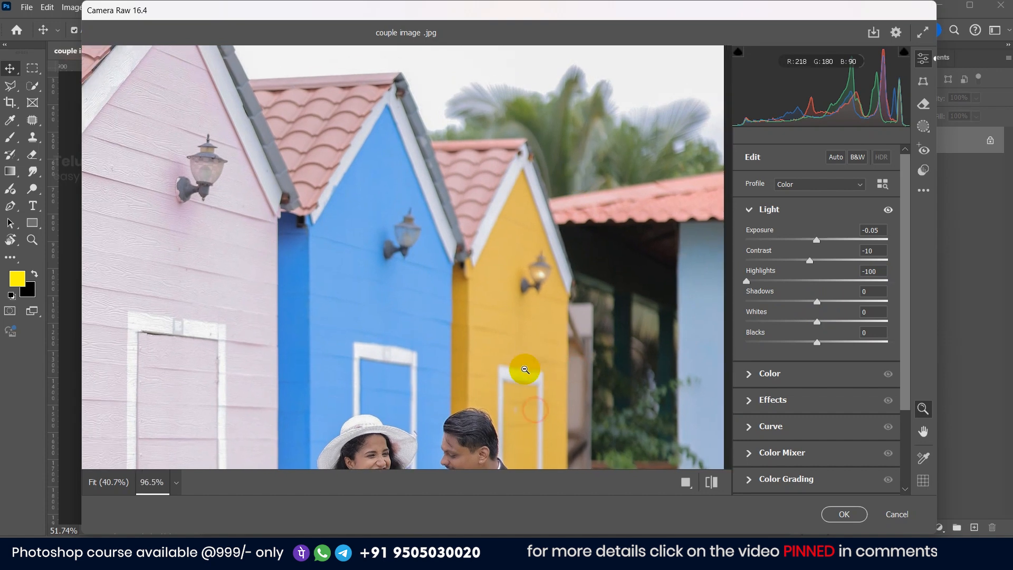
click(512, 391)
click(467, 315)
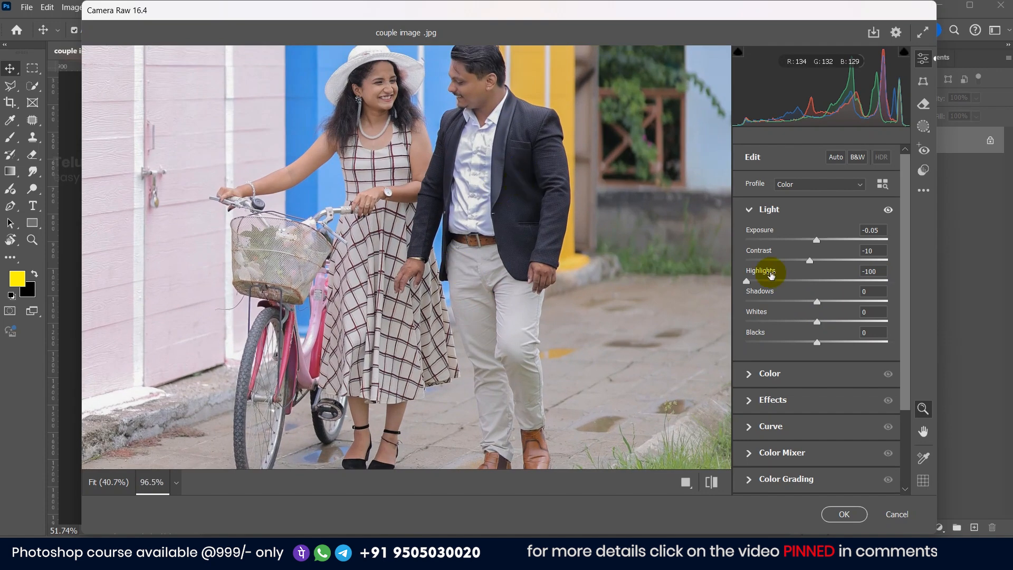
Set Shadows to +40, Whites to +10 and Blacks to -20 in the Light adjustments.
drag(817, 301, 845, 303)
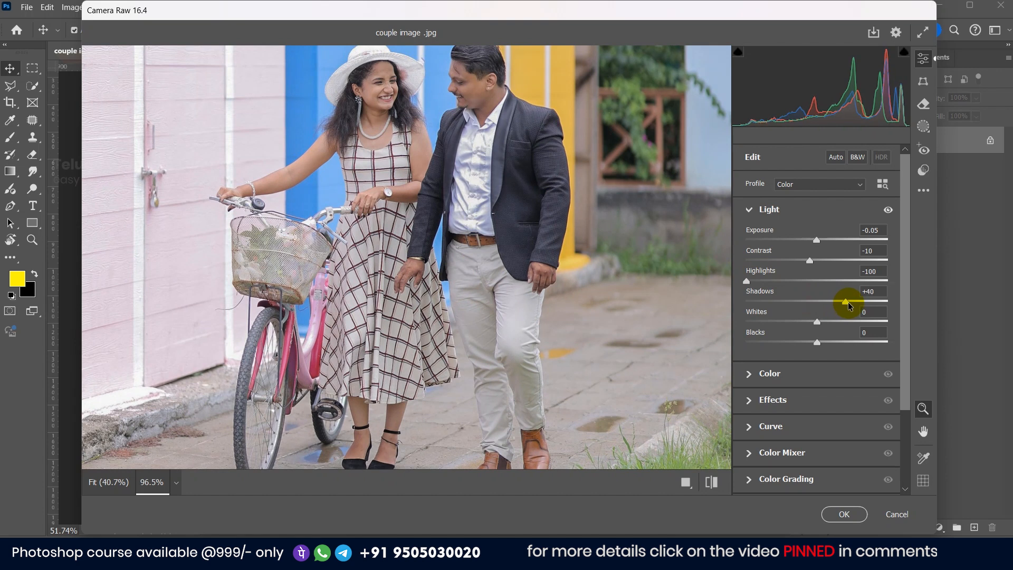
click(478, 149)
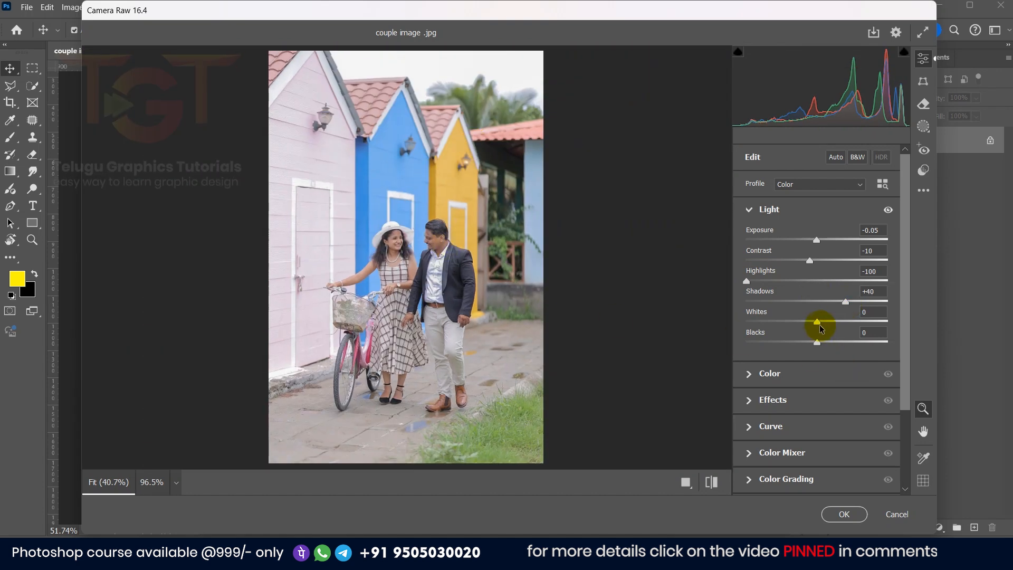
drag(819, 325, 814, 352)
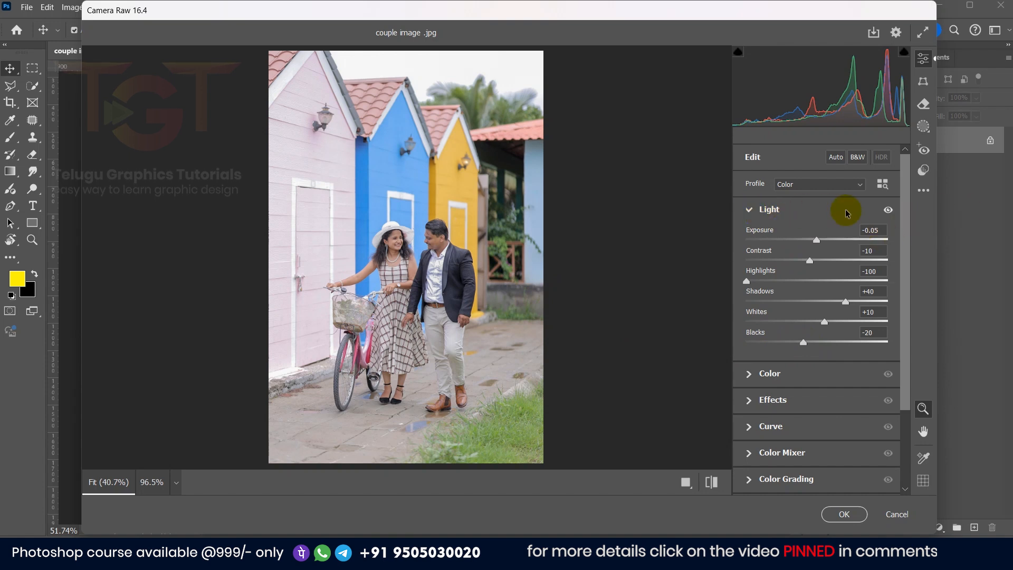
Compare the photo with and without the Light adjustments.
click(890, 211)
click(889, 211)
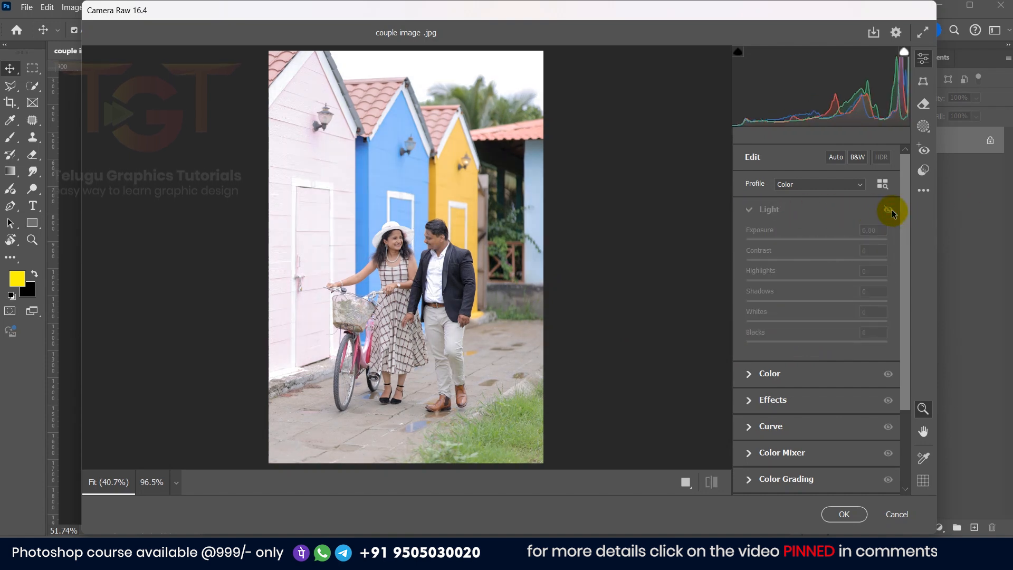
click(891, 212)
click(891, 212)
click(890, 212)
click(891, 212)
click(891, 212)
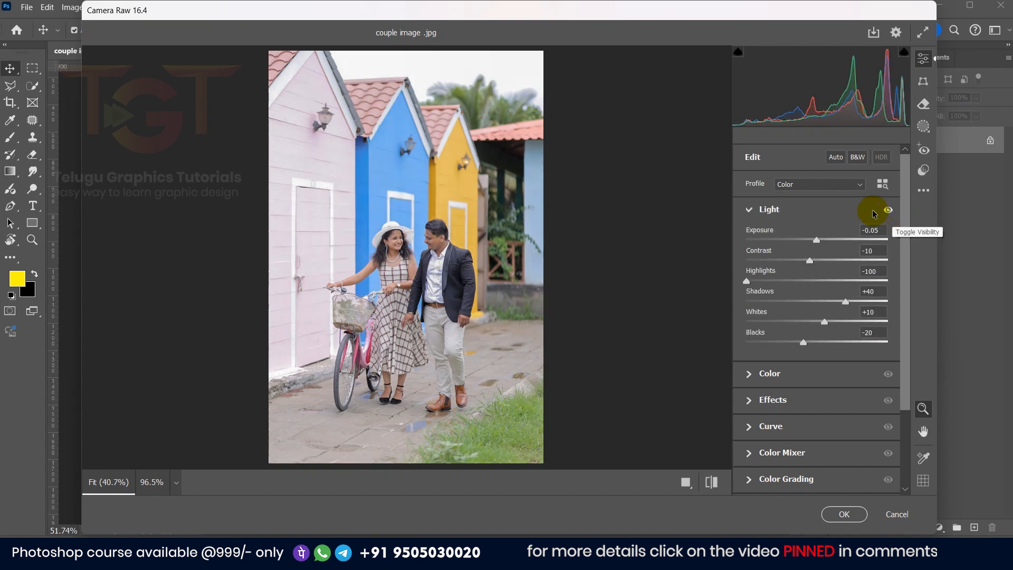
Cool the photo's white balance by setting the color Temperature to -5.
click(749, 211)
click(750, 237)
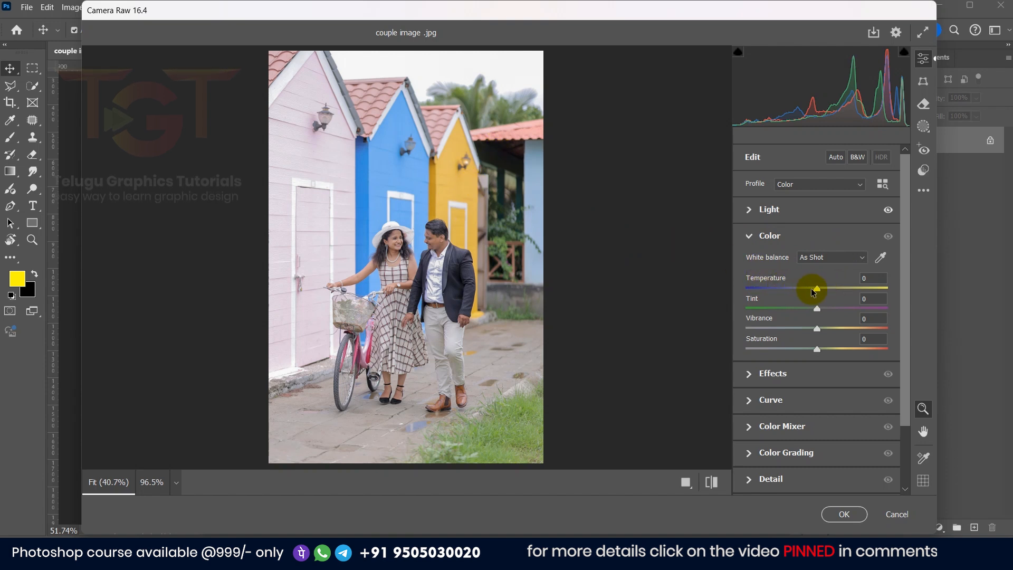
mouse_move(819, 293)
mouse_down()
mouse_move(758, 295)
mouse_move(892, 294)
mouse_move(807, 287)
mouse_up()
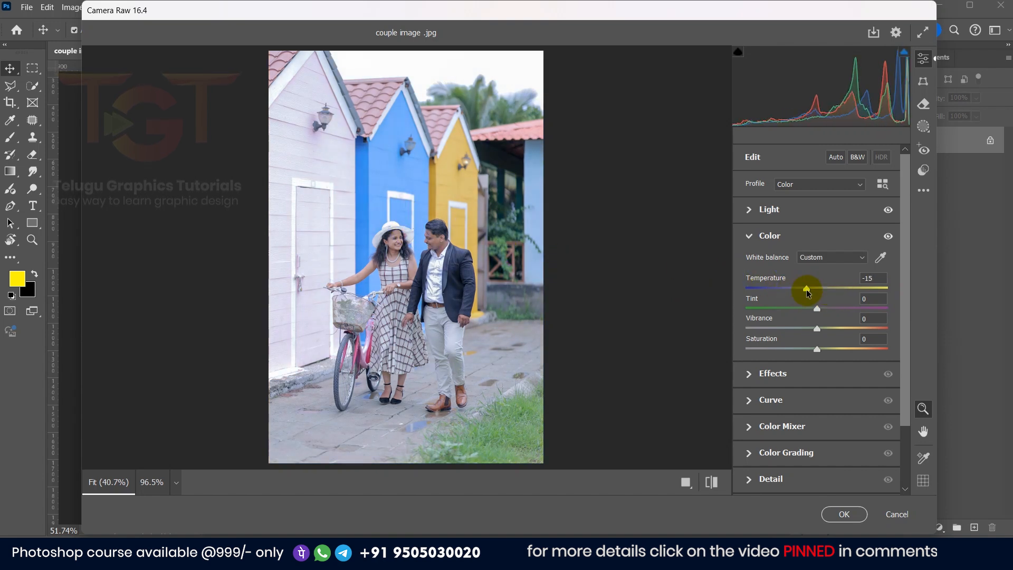
drag(812, 292, 815, 289)
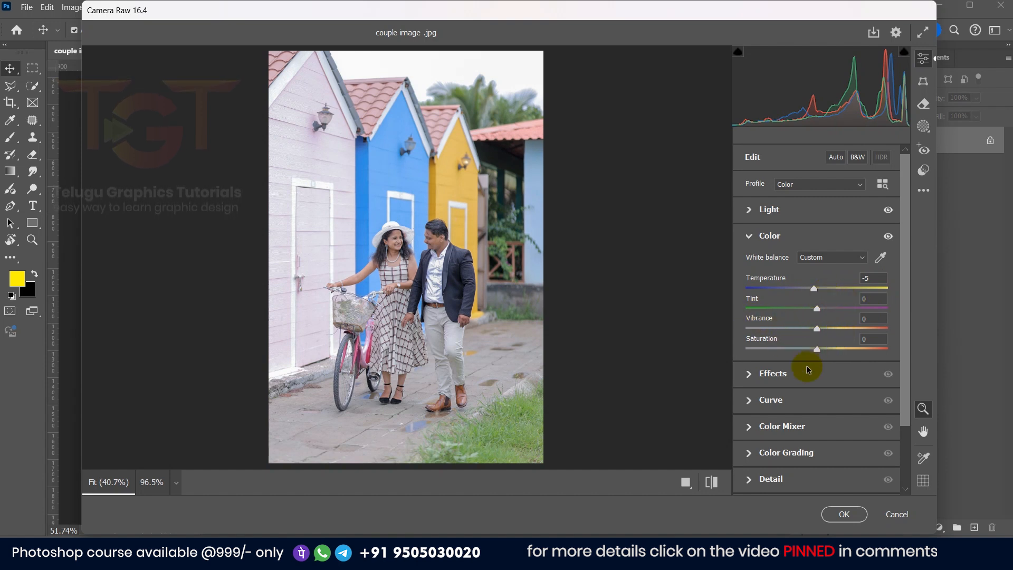
Set Clarity to +10 and Dehaze to +10 in the Effects adjustments.
scroll(768, 338, down, 2)
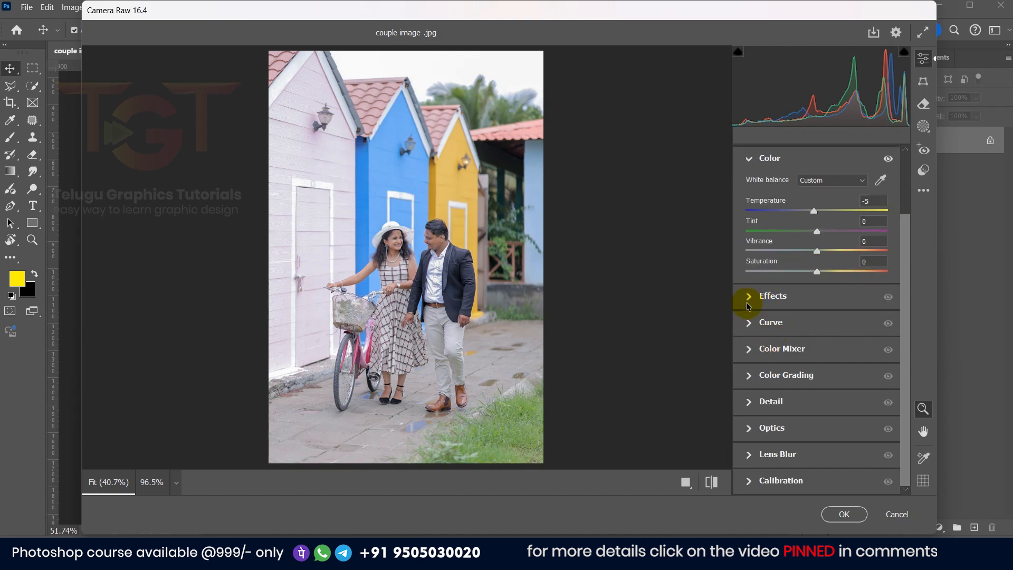
click(748, 300)
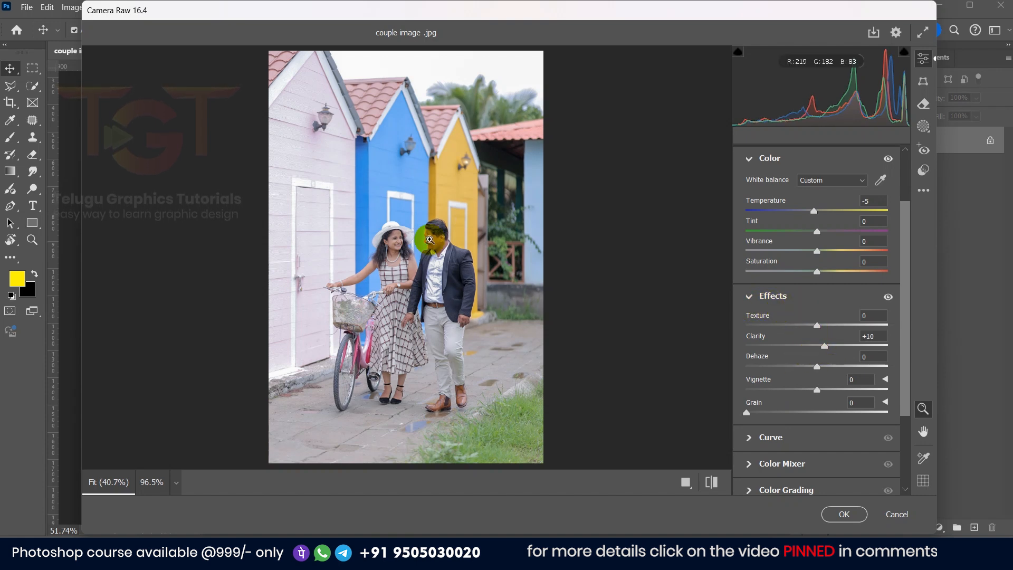
click(430, 240)
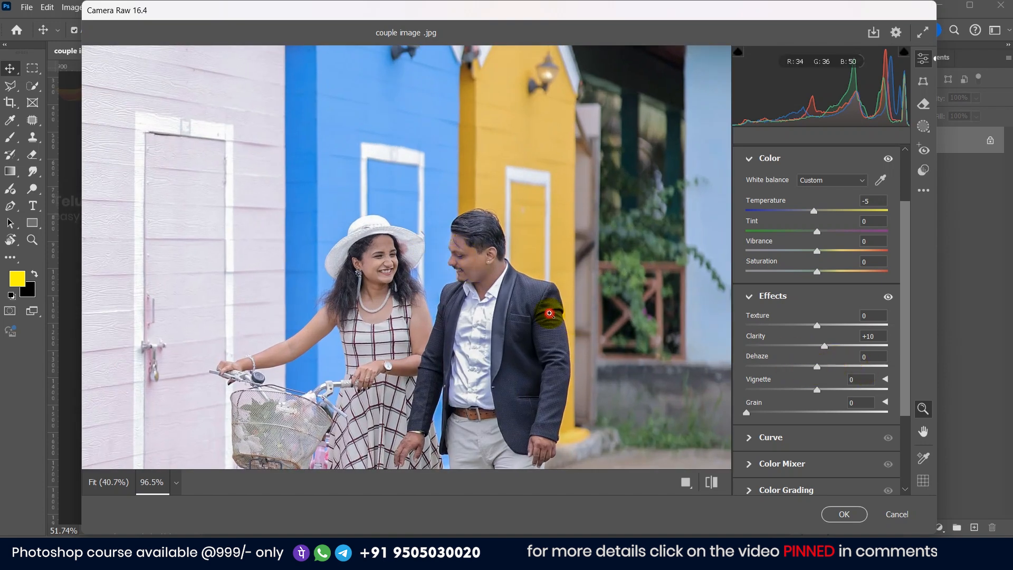
click(546, 296)
drag(818, 366, 825, 368)
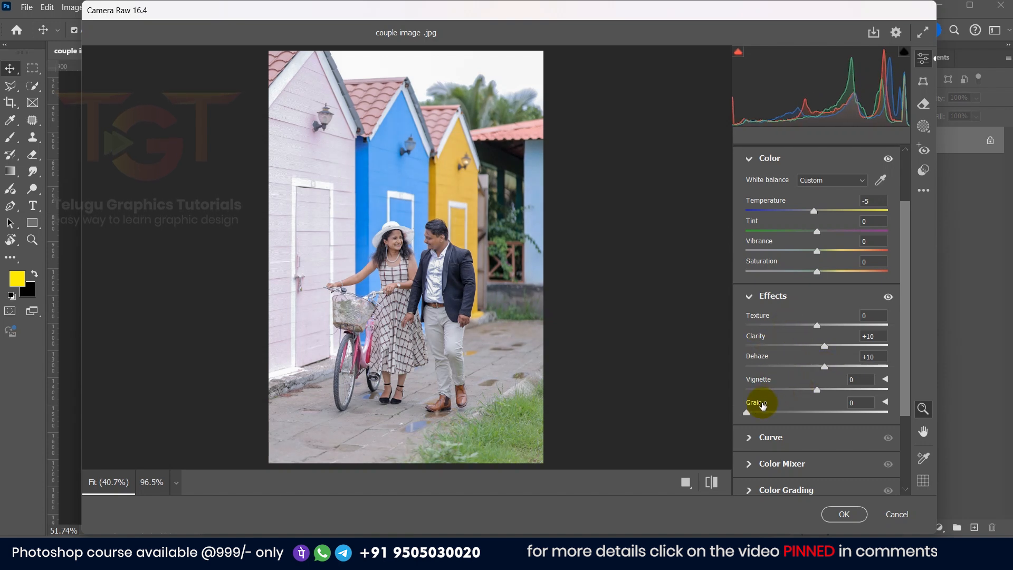
Brighten the photo with the RGB point curve, raising input 126 to output 136 and input 182 to output 203.
scroll(739, 340, down, 3)
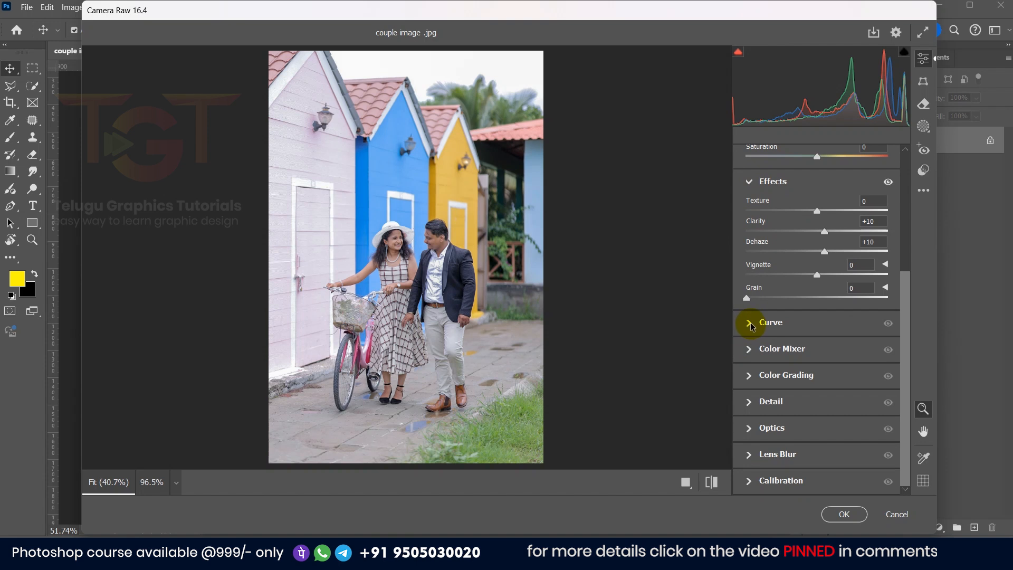
click(749, 323)
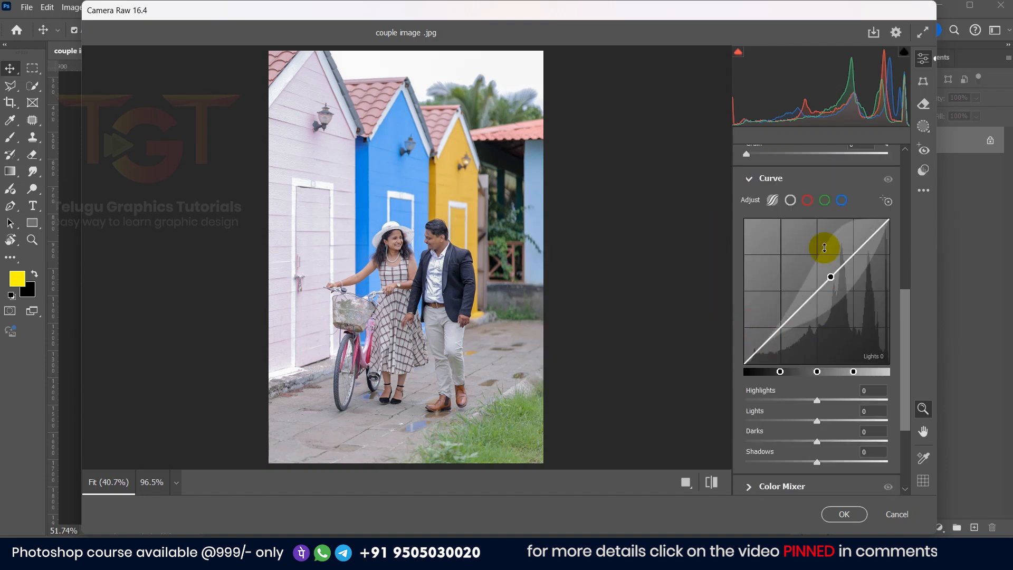
click(791, 201)
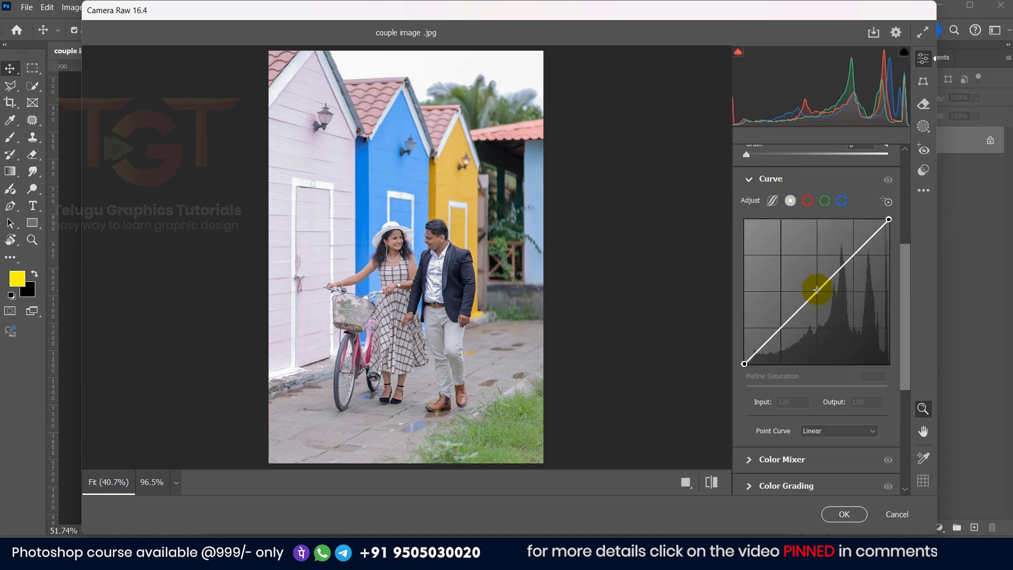
drag(817, 290, 816, 287)
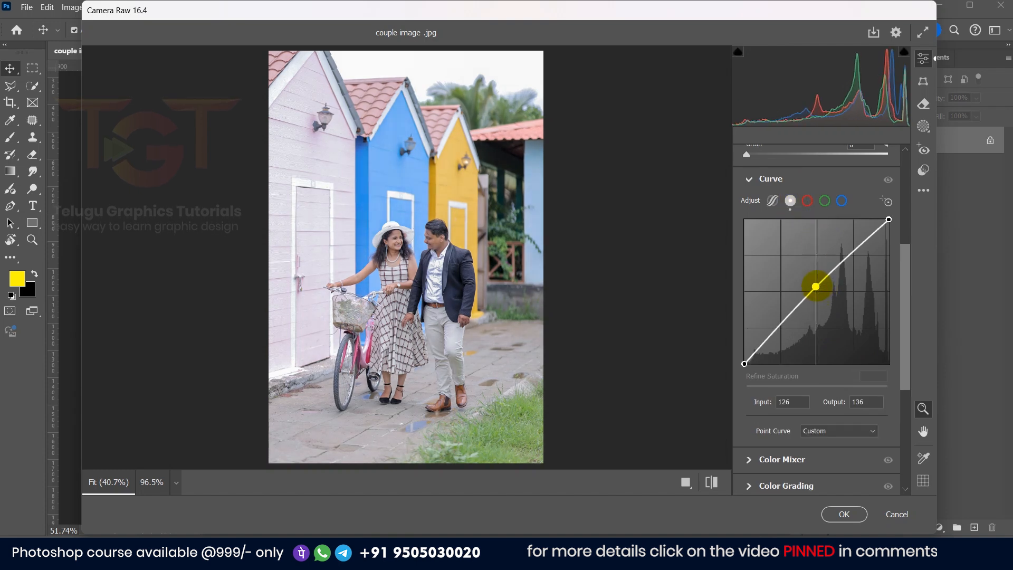
drag(849, 255, 848, 248)
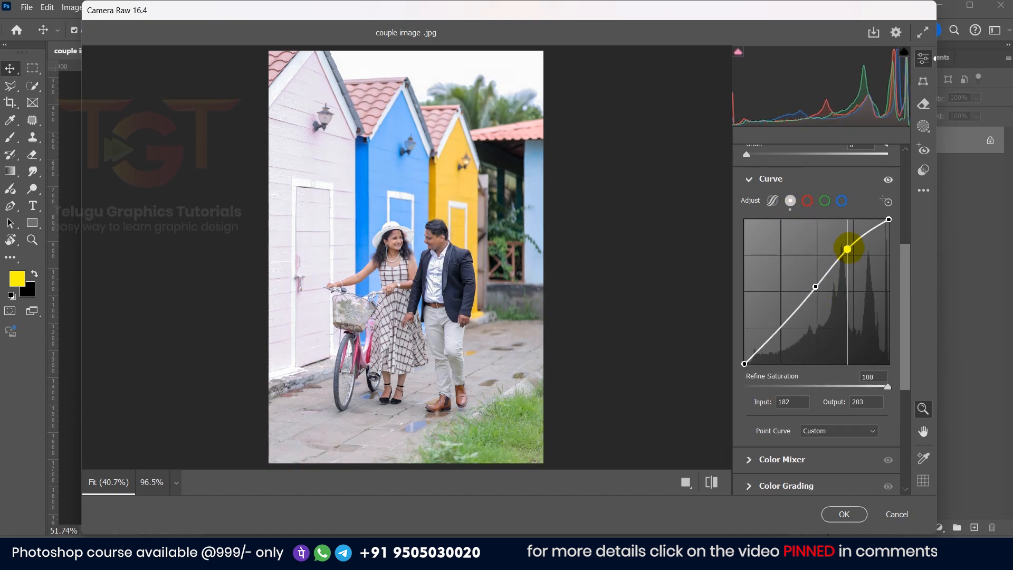
Collapse the Curve, Effects and Color sections and show all HSL sliders together in the Color Mixer.
click(750, 178)
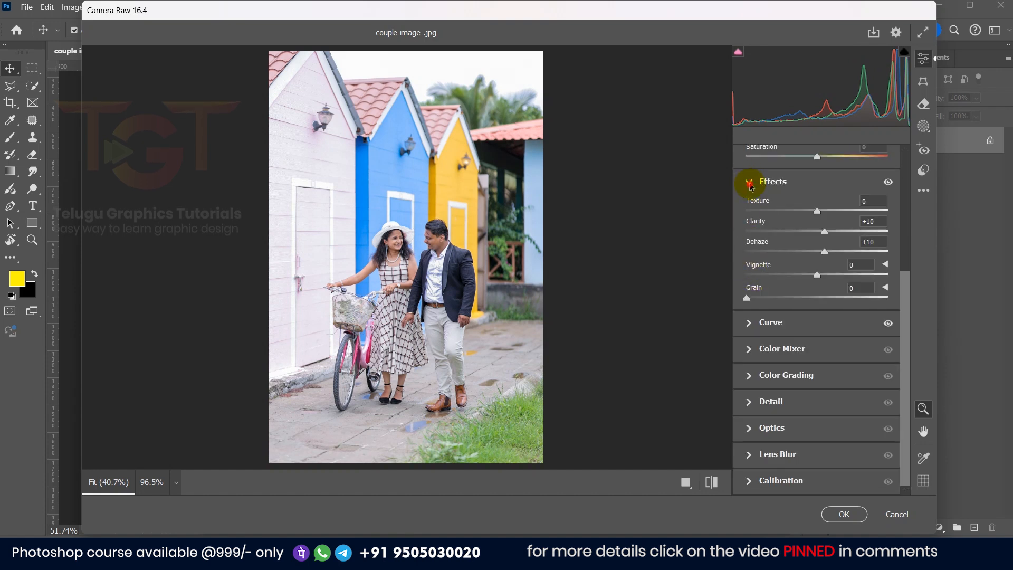
click(750, 181)
click(749, 158)
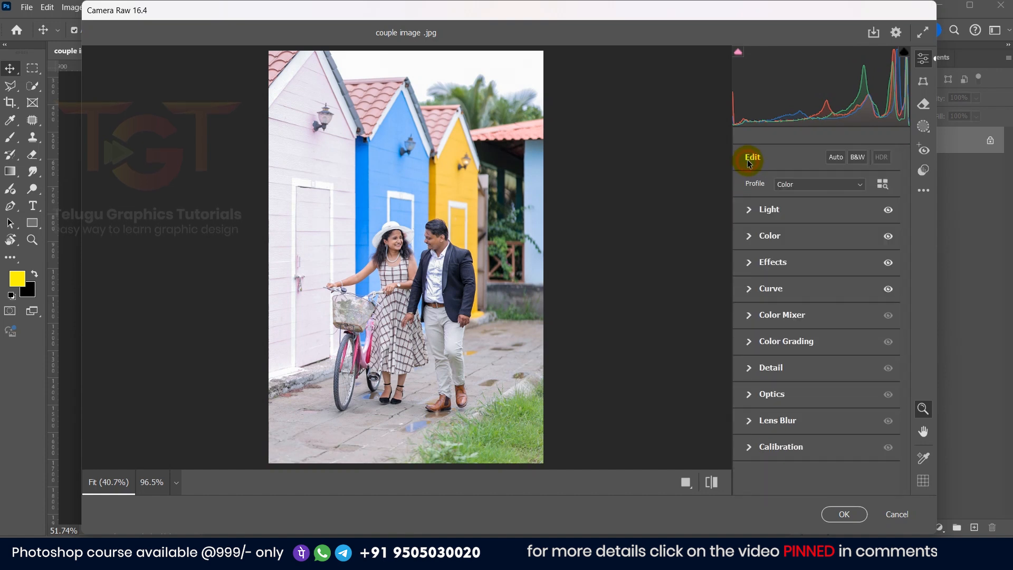
click(750, 316)
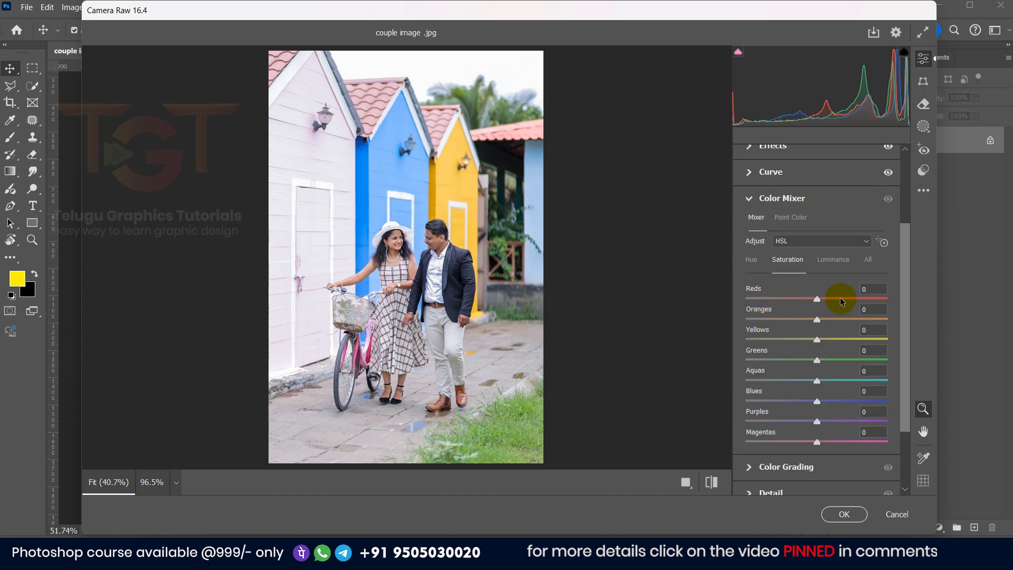
click(800, 272)
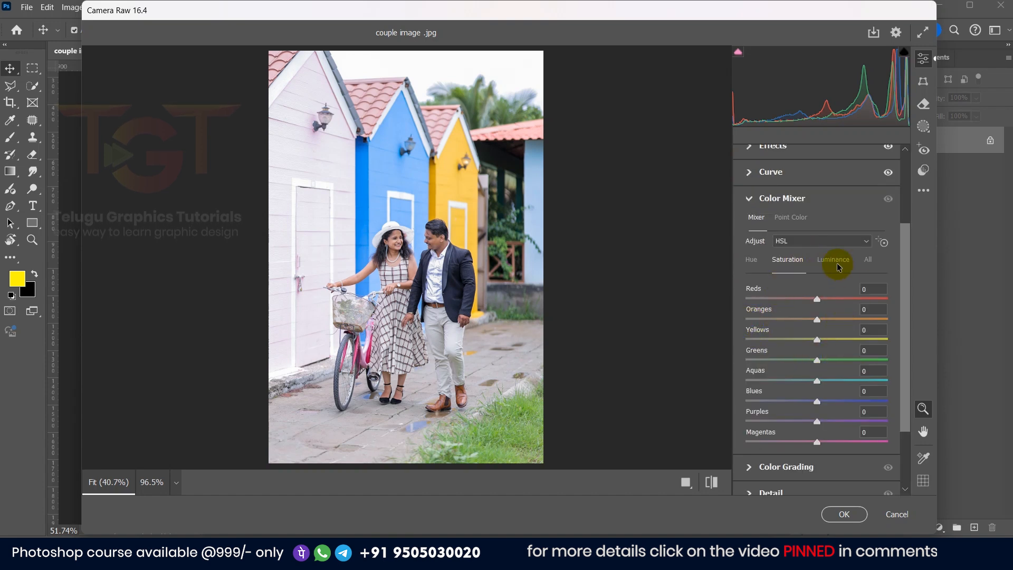
click(755, 264)
click(832, 264)
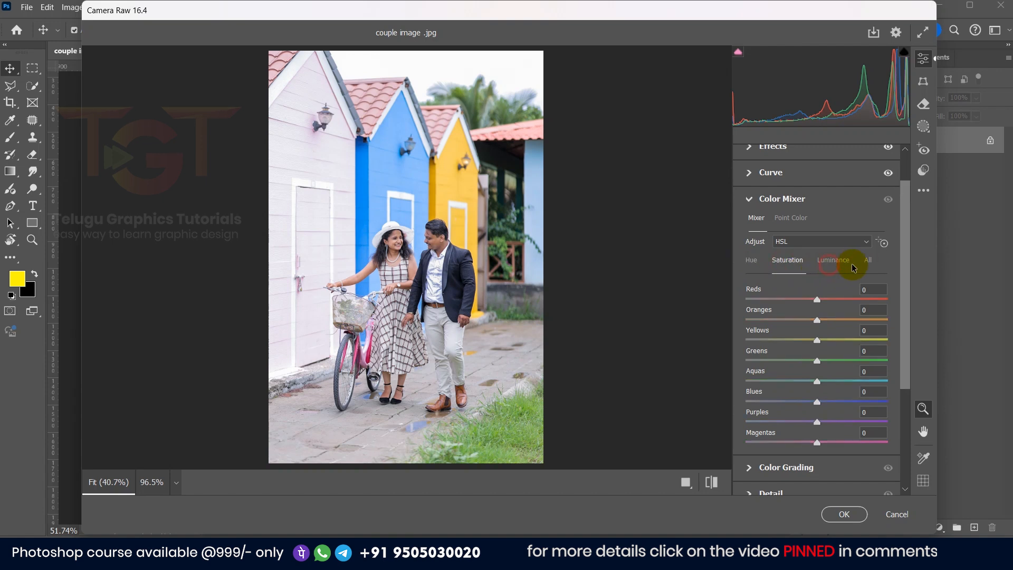
click(868, 265)
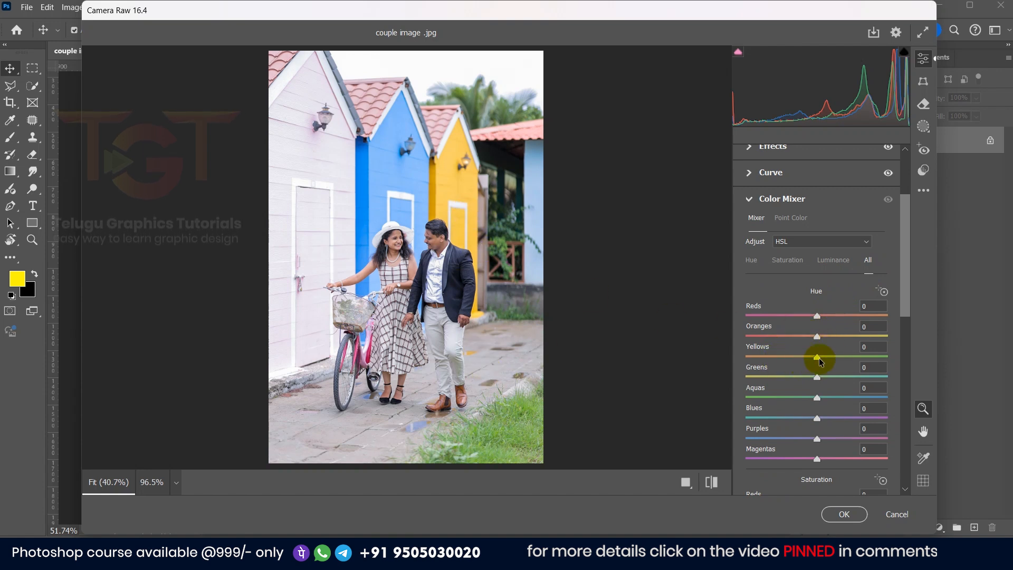
Try extreme Hue shifts in the Color Mixer, with Yellows at +100 and -100 and Blues at -100, and undo them.
drag(819, 358, 913, 362)
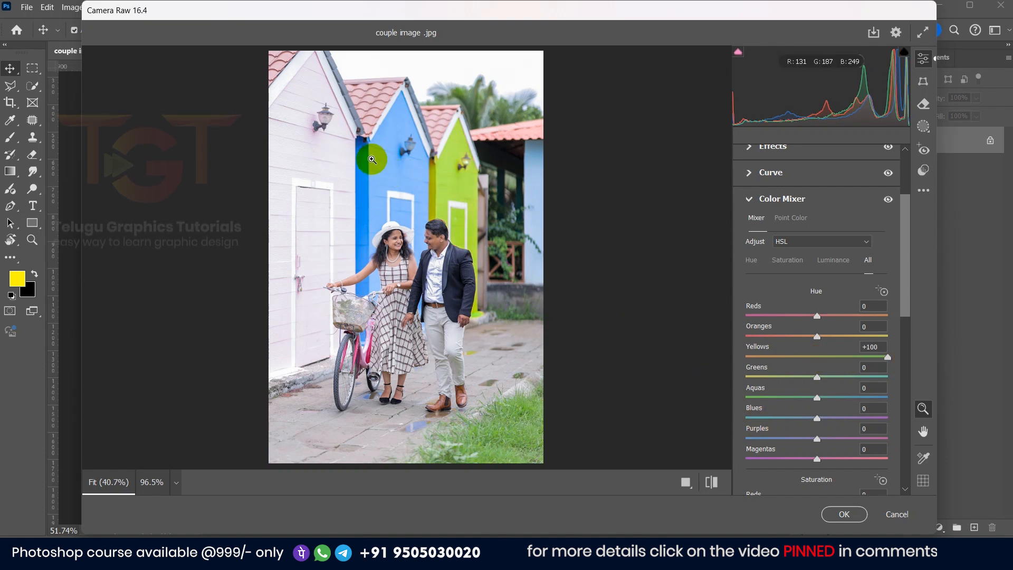
scroll(807, 401, down, 2)
drag(818, 339, 740, 344)
drag(888, 278, 706, 287)
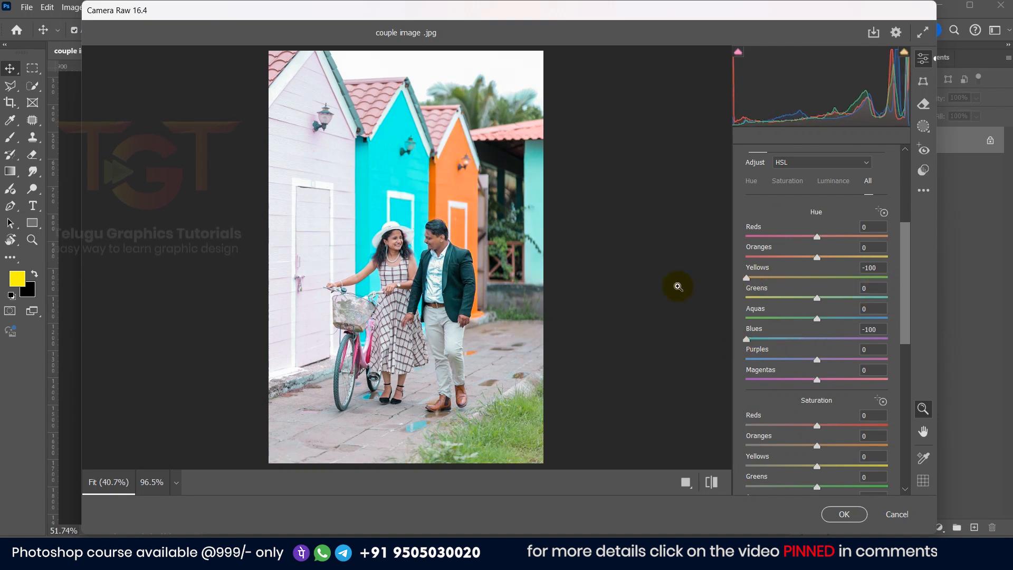
key(ctrl+z)
key(ctrl+z)
key(ctrl+z)
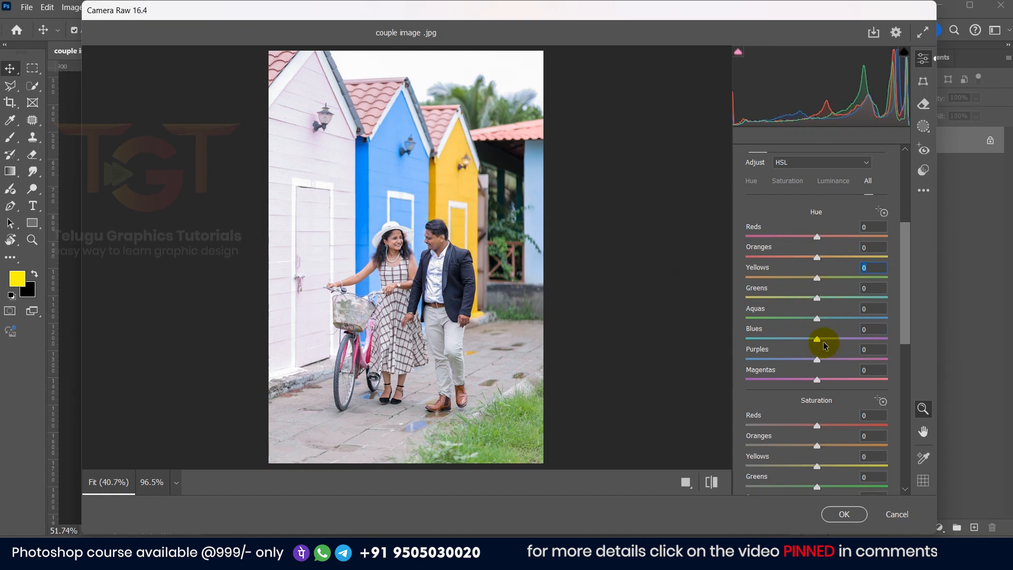
mouse_move(817, 382)
mouse_down()
mouse_move(915, 377)
mouse_move(819, 391)
mouse_up()
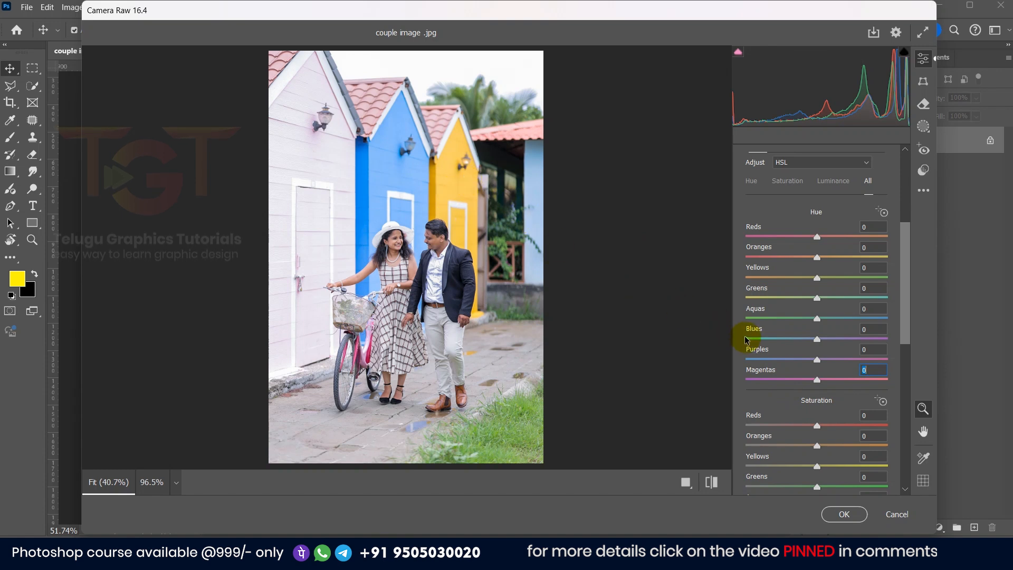
Set the Color Mixer Saturation of Yellows to +30, Greens to +25 and Blues to +25.
scroll(747, 339, down, 3)
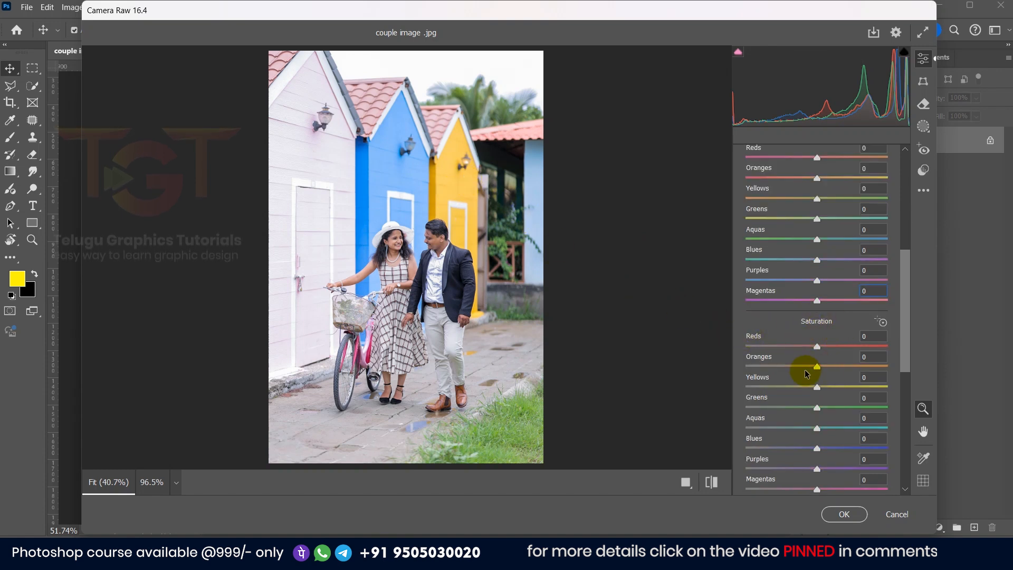
scroll(797, 370, down, 3)
drag(810, 234, 839, 239)
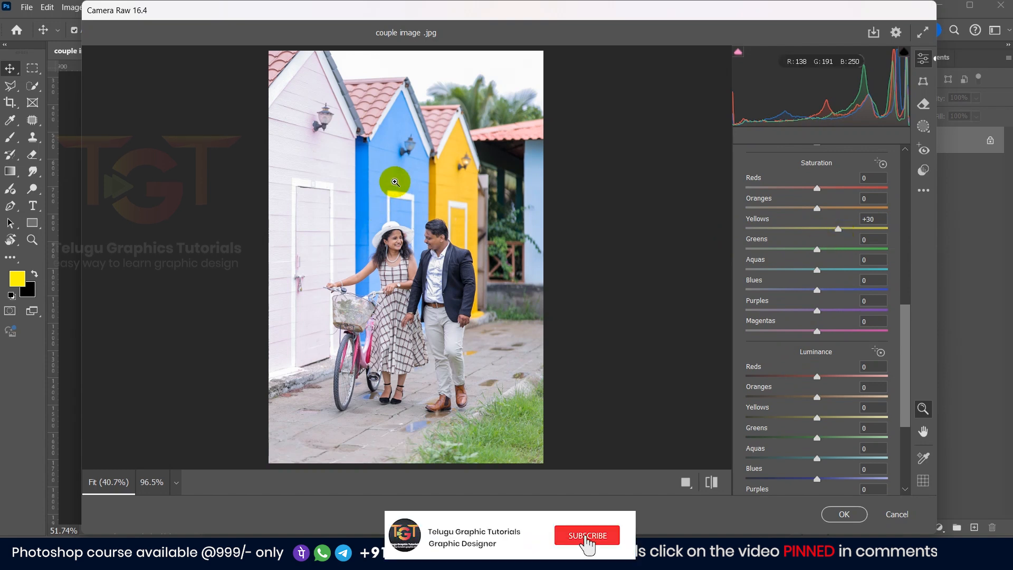
scroll(776, 385, up, 3)
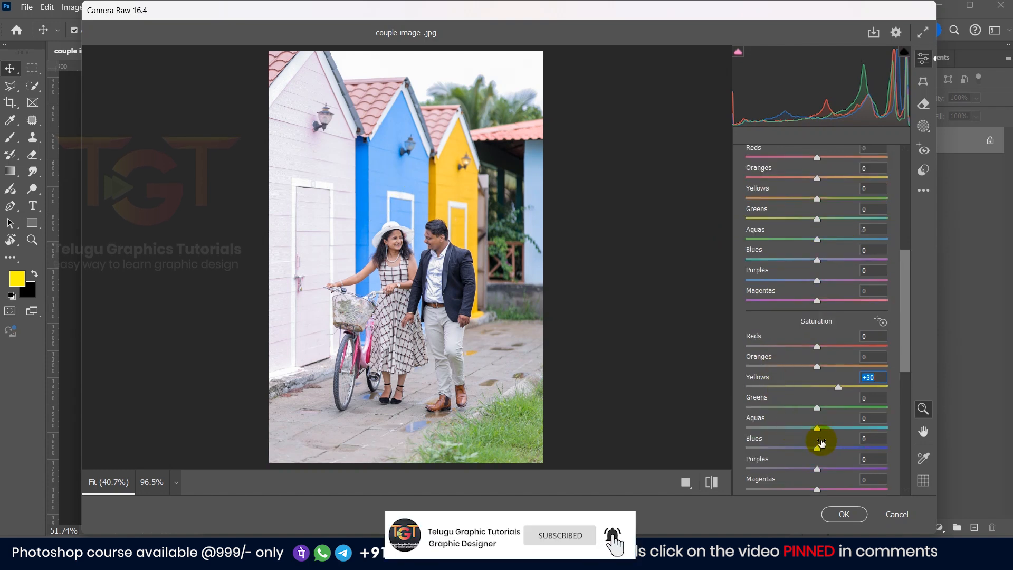
drag(816, 459, 839, 453)
drag(818, 408, 833, 408)
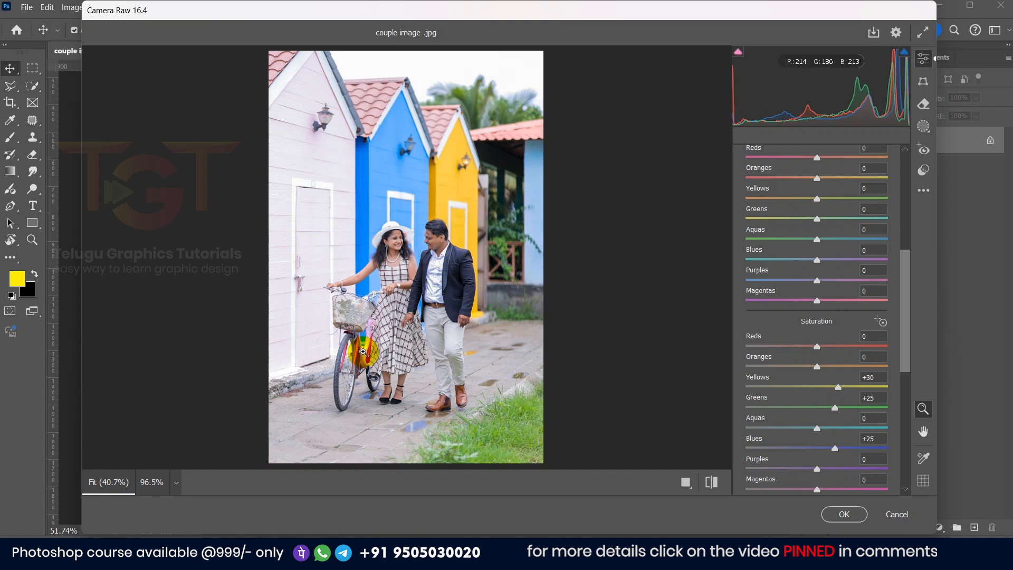
Set the Color Mixer Saturation of Purples to +25 and Magentas to +31.
click(362, 350)
click(280, 268)
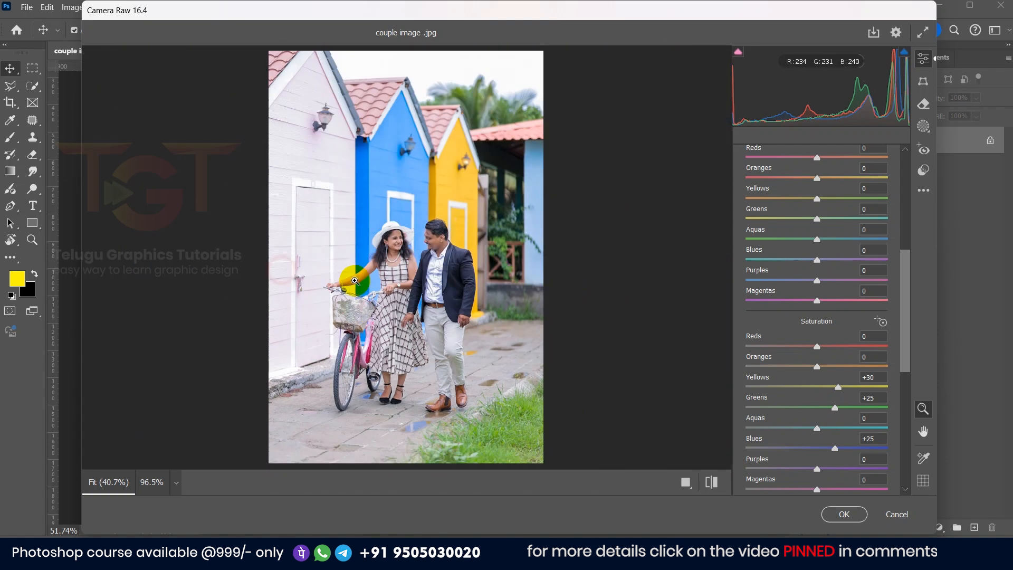
scroll(755, 412, down, 3)
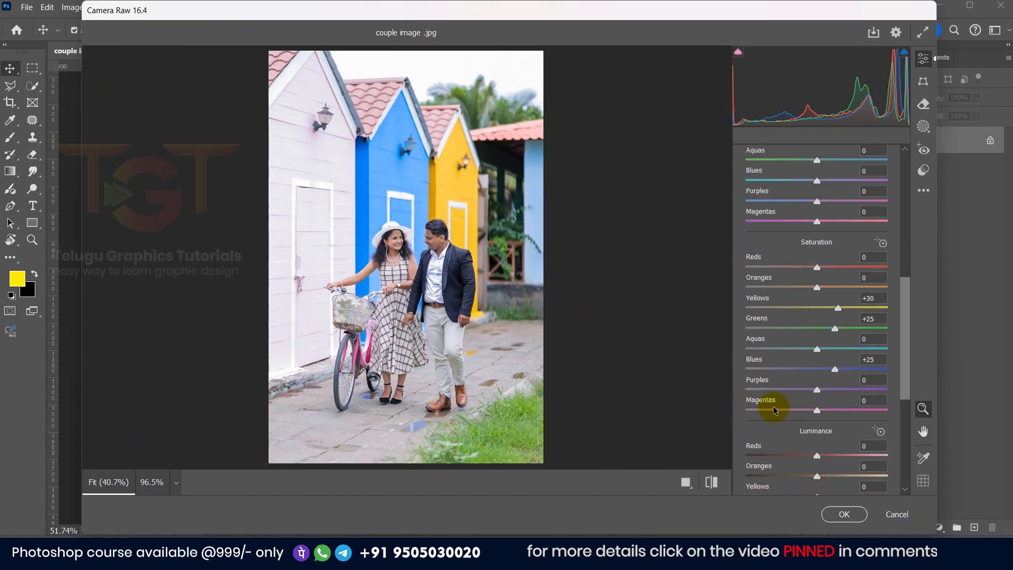
drag(833, 393, 839, 411)
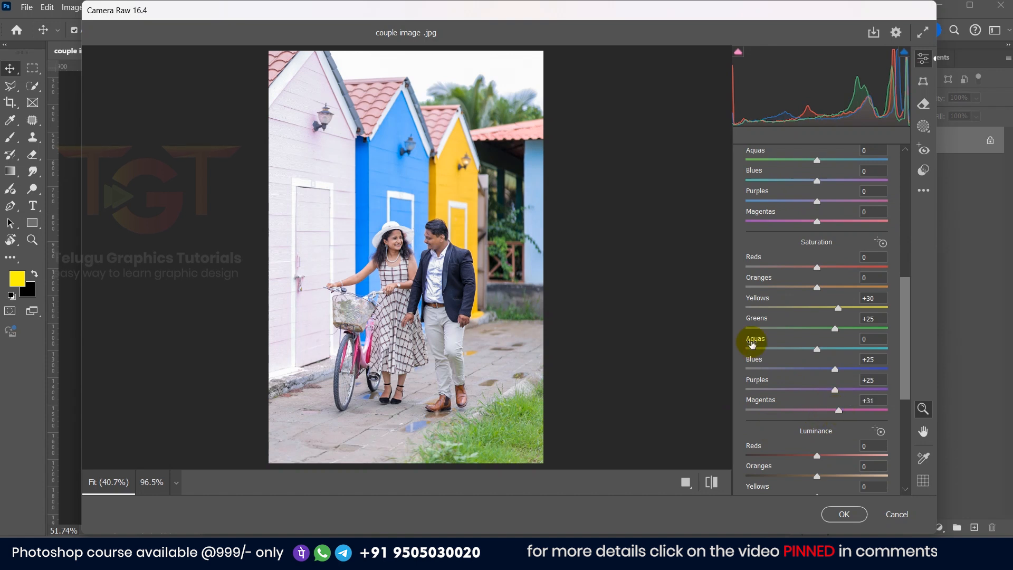
Brighten the couple's skin tones by setting the Color Mixer Luminance of Reds to +20 and Oranges to +40.
scroll(749, 344, up, 3)
click(429, 239)
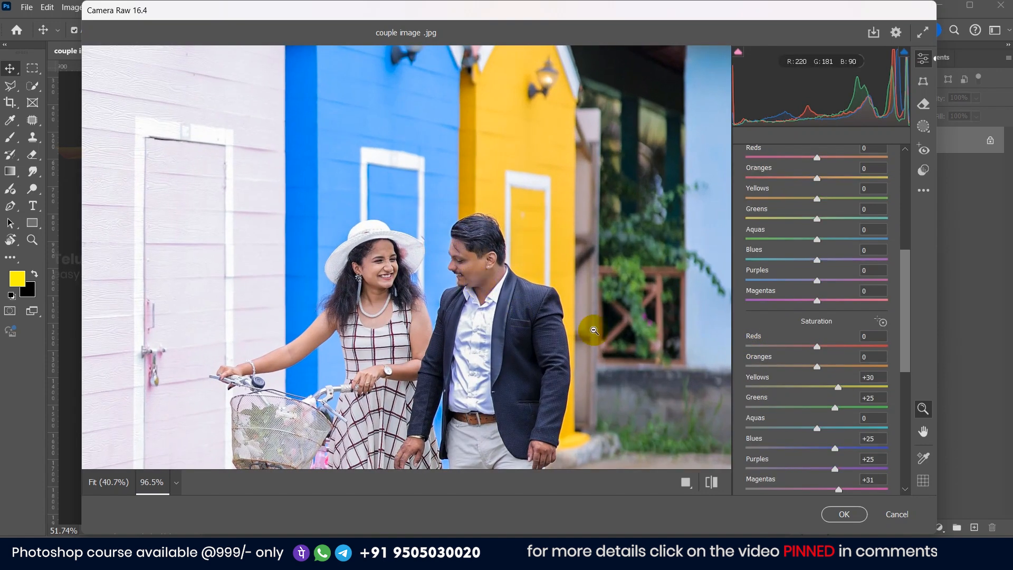
scroll(753, 397, down, 5)
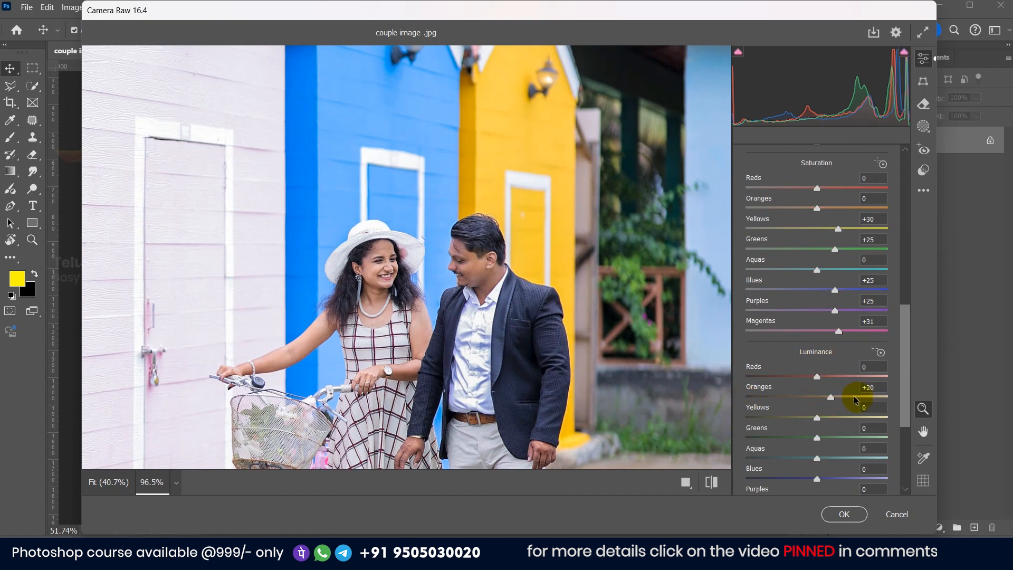
drag(791, 403, 831, 380)
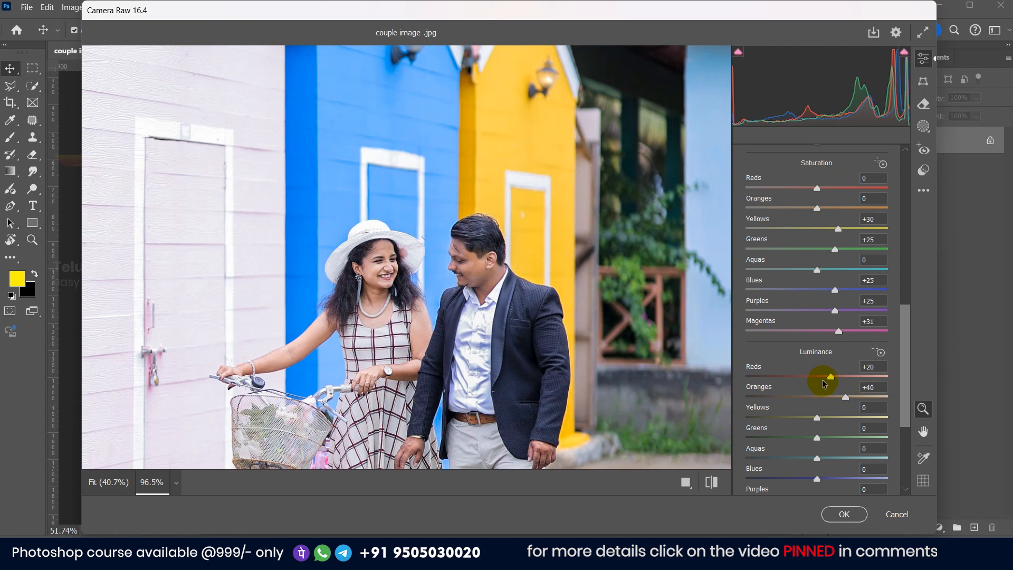
Set Luminance of Yellows to -15, Greens -25, Aquas -23, Blues -15, Purples -18 and Magentas -31, and expand the Color Grading section.
scroll(825, 384, down, 3)
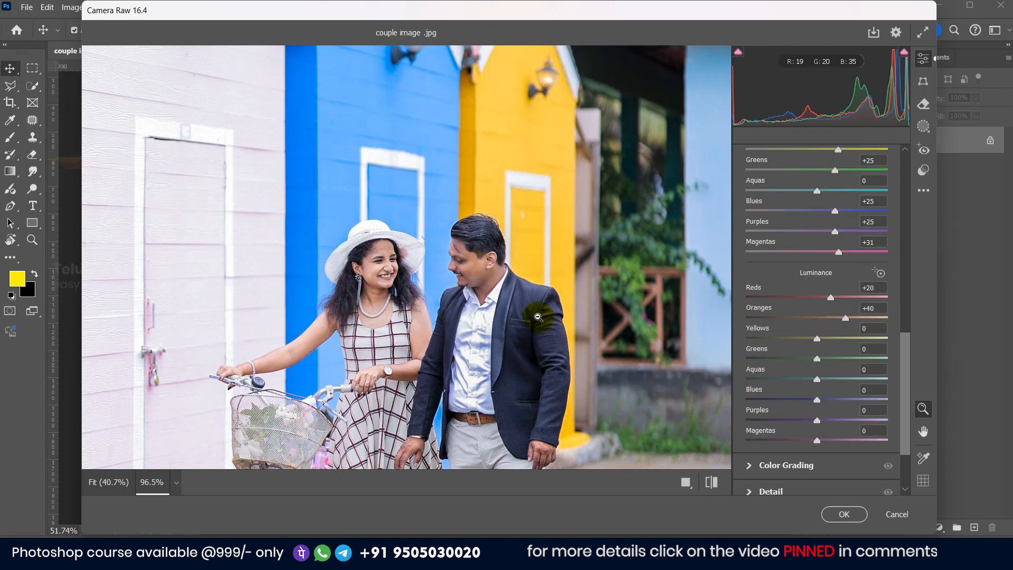
click(538, 316)
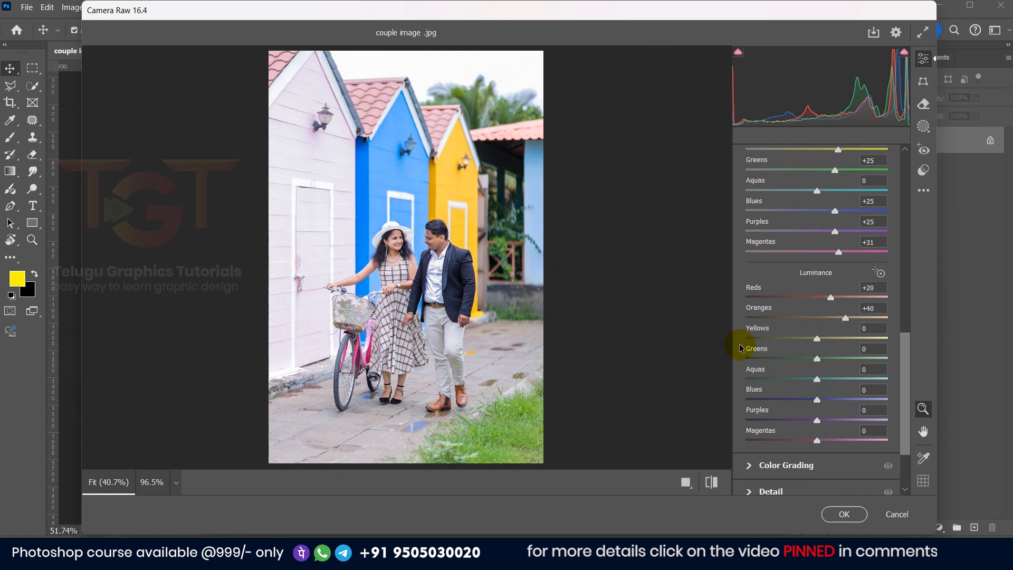
drag(818, 402, 809, 401)
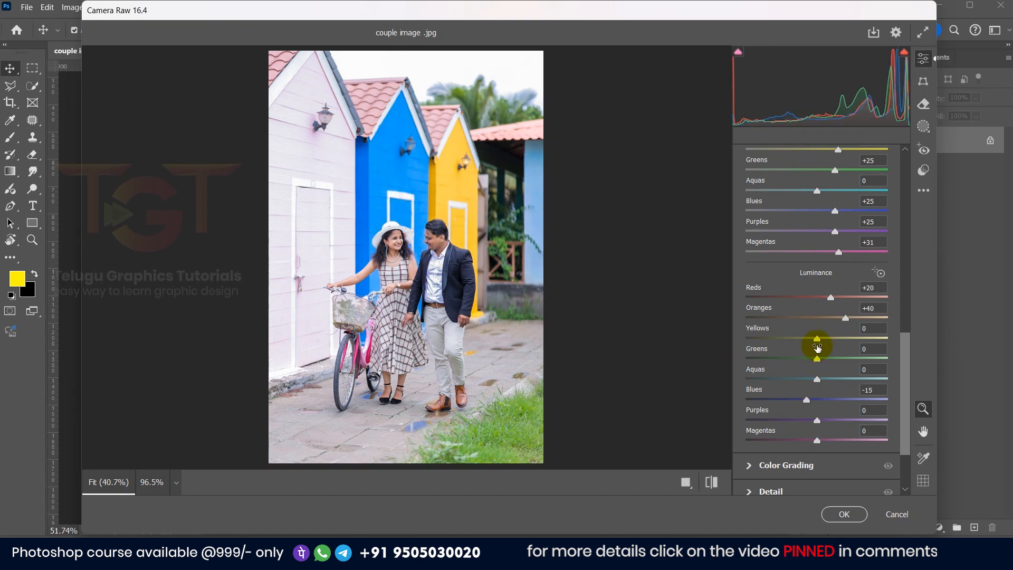
drag(816, 339, 800, 359)
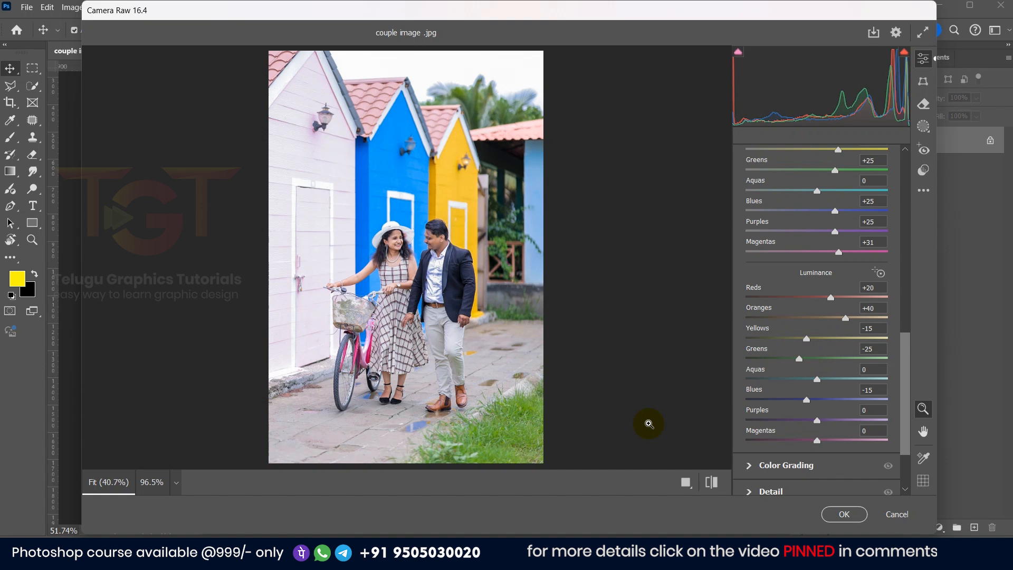
drag(817, 420, 795, 442)
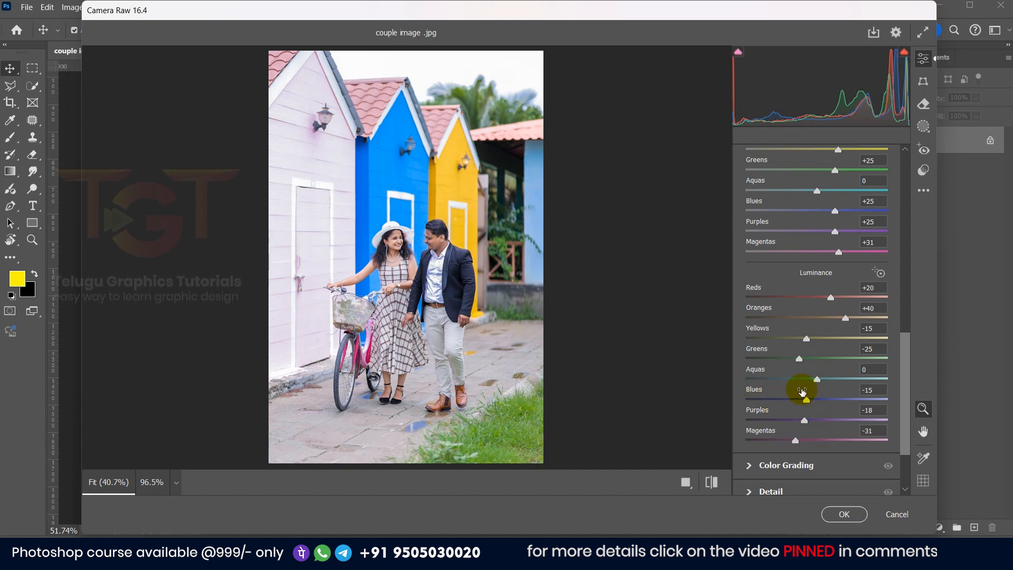
drag(818, 379, 801, 381)
scroll(741, 388, down, 4)
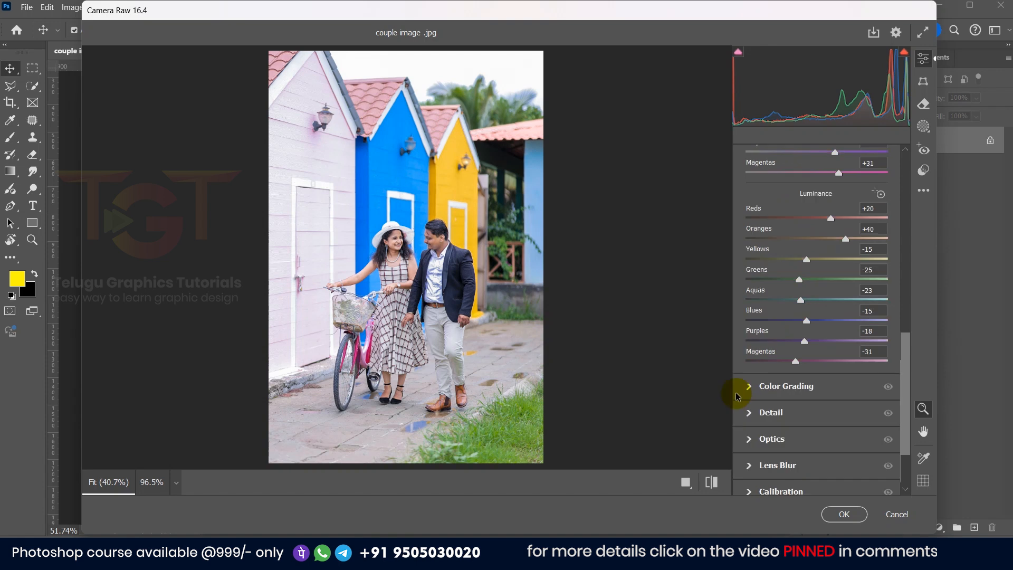
click(753, 375)
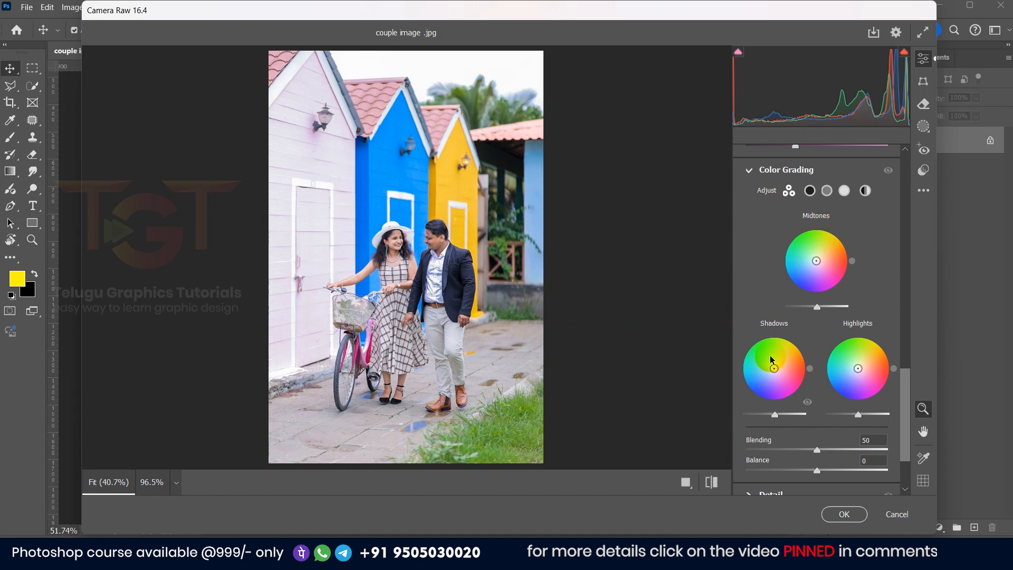
Try out colour tints on the Shadows, Highlights and Midtones wheels in Color Grading, and reset each wheel.
drag(776, 371, 788, 346)
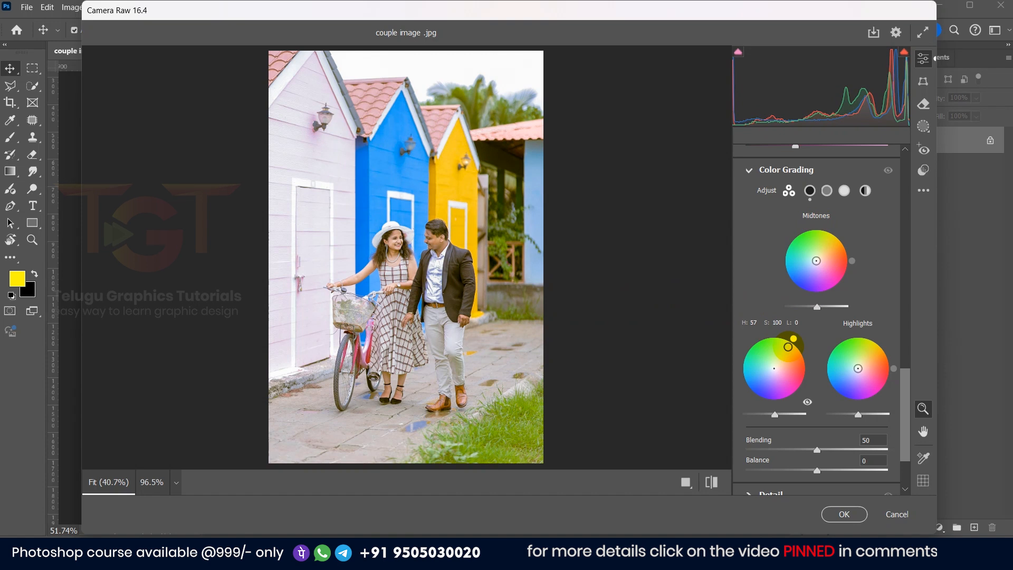
drag(788, 347, 760, 390)
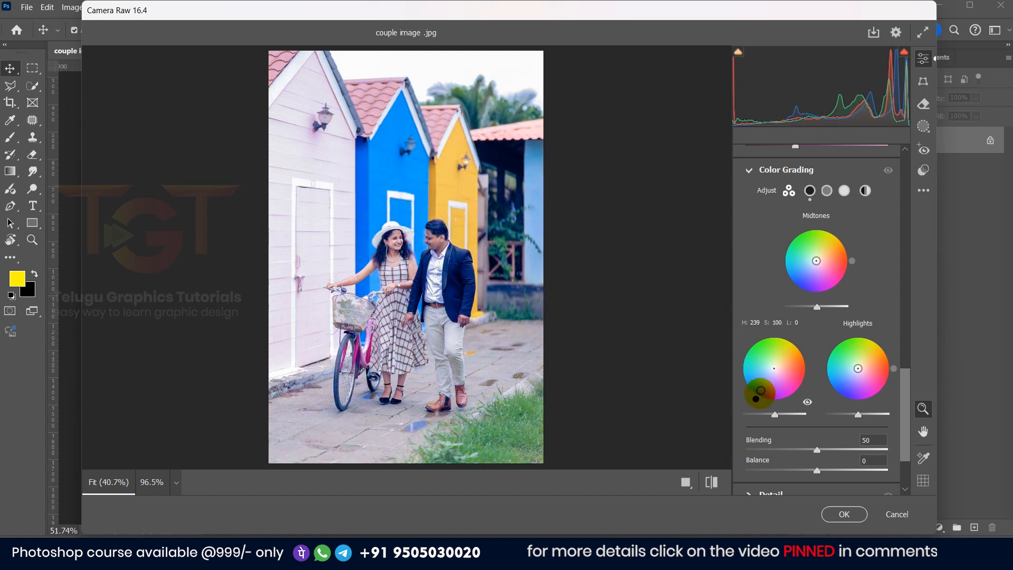
double_click(760, 394)
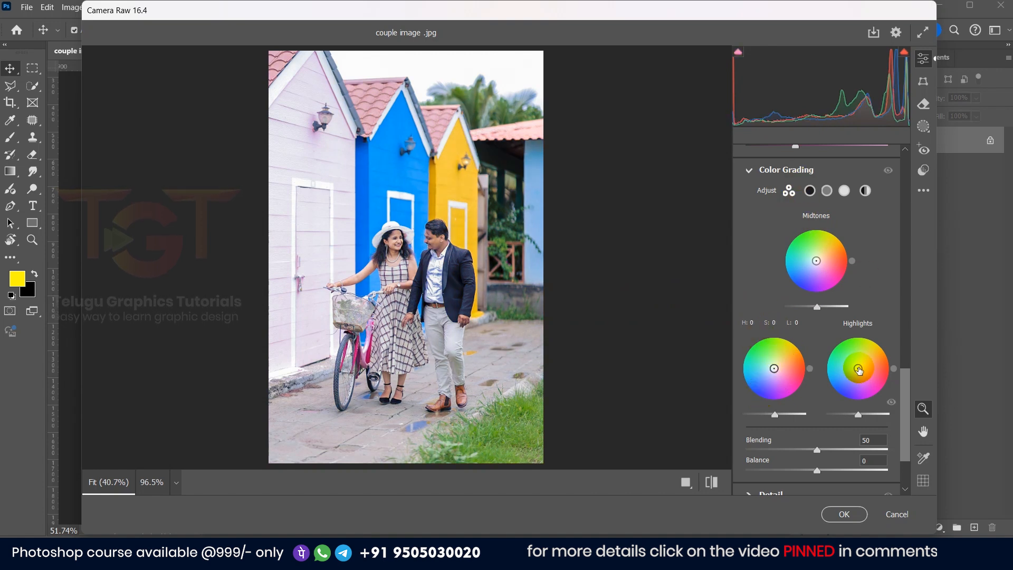
drag(858, 368, 881, 380)
drag(862, 420, 885, 393)
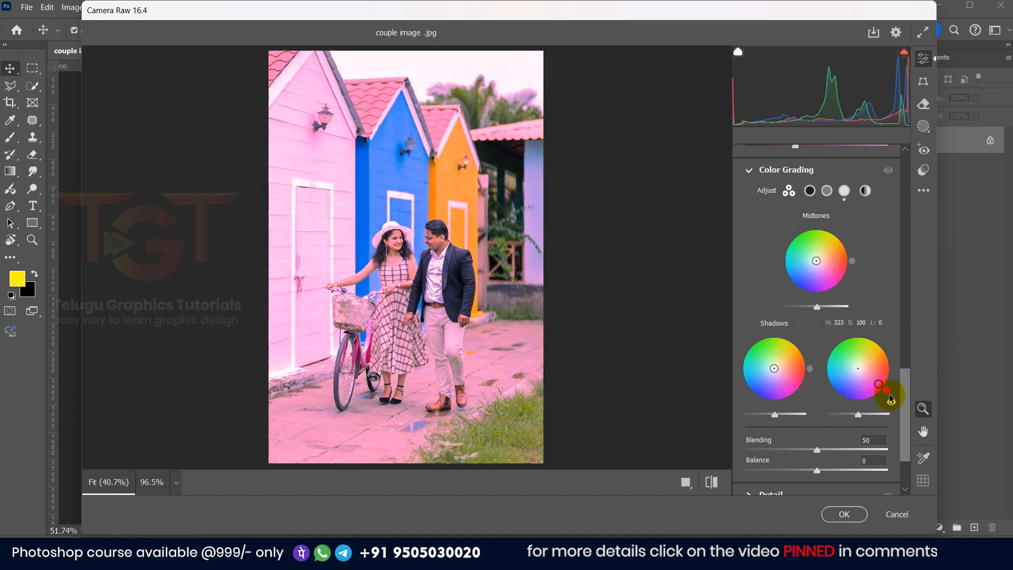
double_click(884, 392)
mouse_move(816, 268)
mouse_down()
mouse_move(829, 275)
mouse_move(817, 280)
mouse_move(825, 269)
mouse_up()
double_click(824, 266)
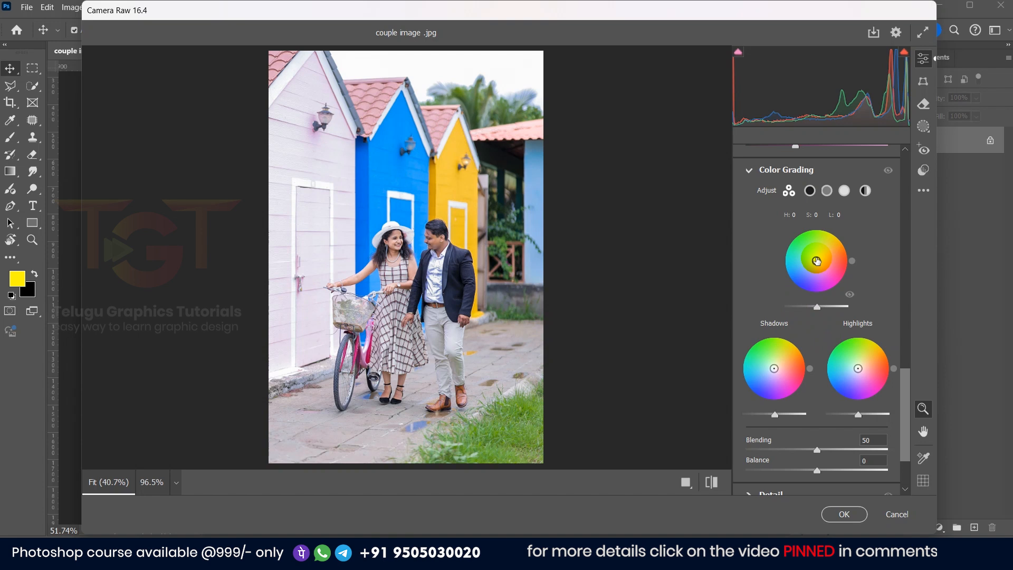
Tint the midtones yellow at hue 56, saturation 13, raise their luminance slightly, and compare the photo with and without Color Grading.
drag(817, 260, 819, 256)
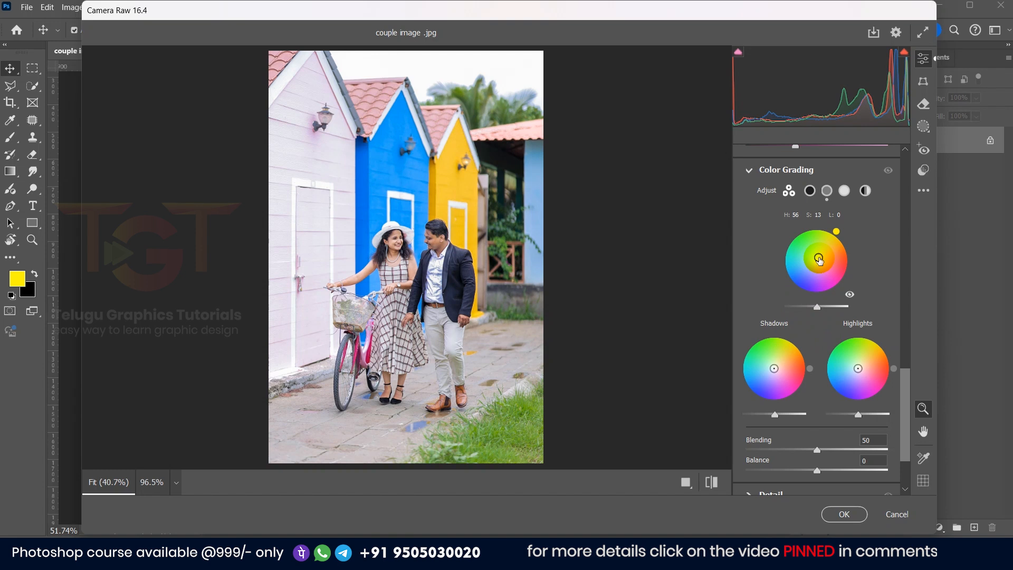
click(849, 294)
mouse_move(818, 307)
mouse_down()
mouse_move(842, 309)
mouse_move(827, 308)
mouse_up()
click(849, 294)
click(851, 294)
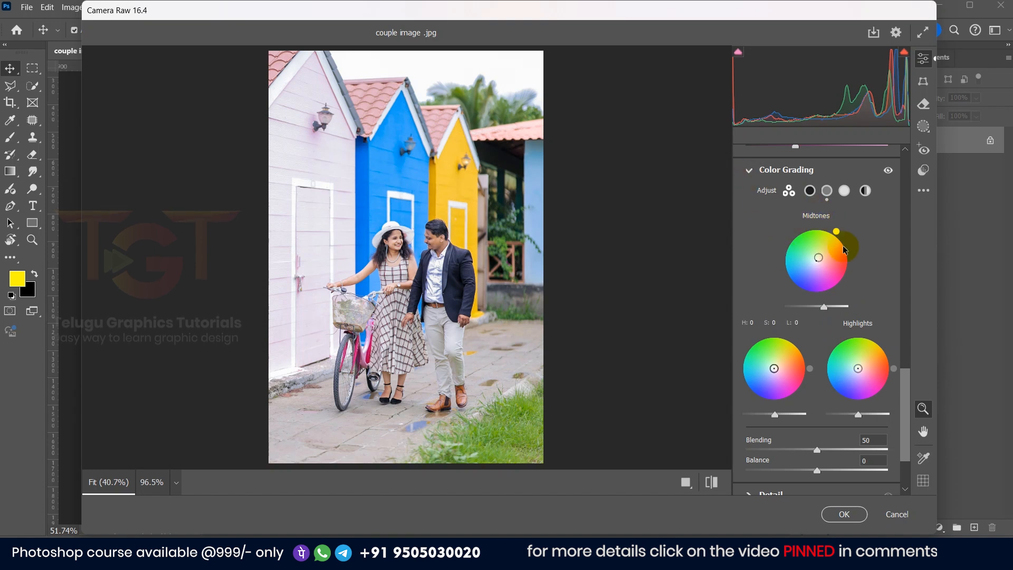
click(889, 171)
click(891, 170)
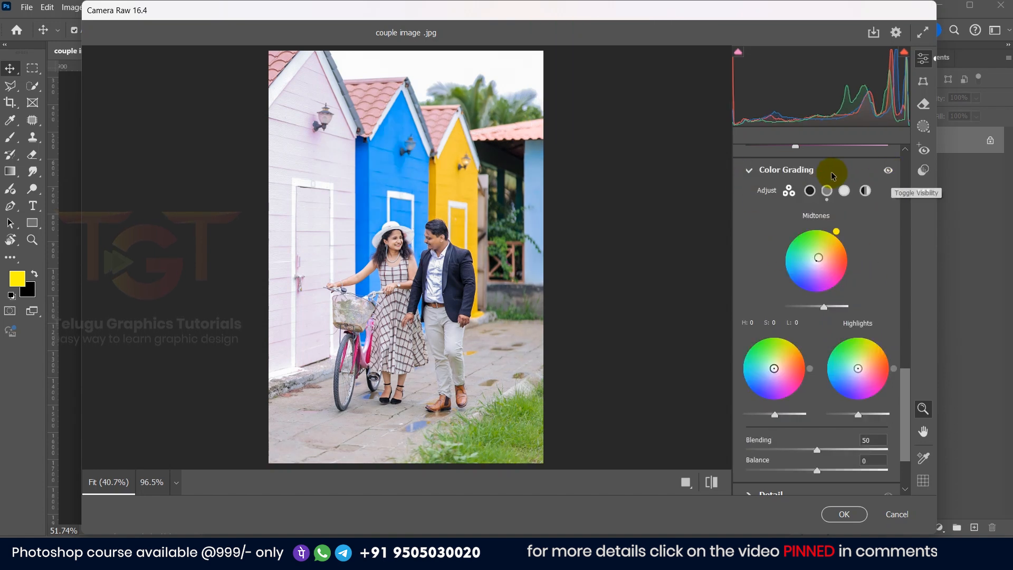
Collapse Color Grading and set Sharpening to 10 in the Detail section.
click(749, 171)
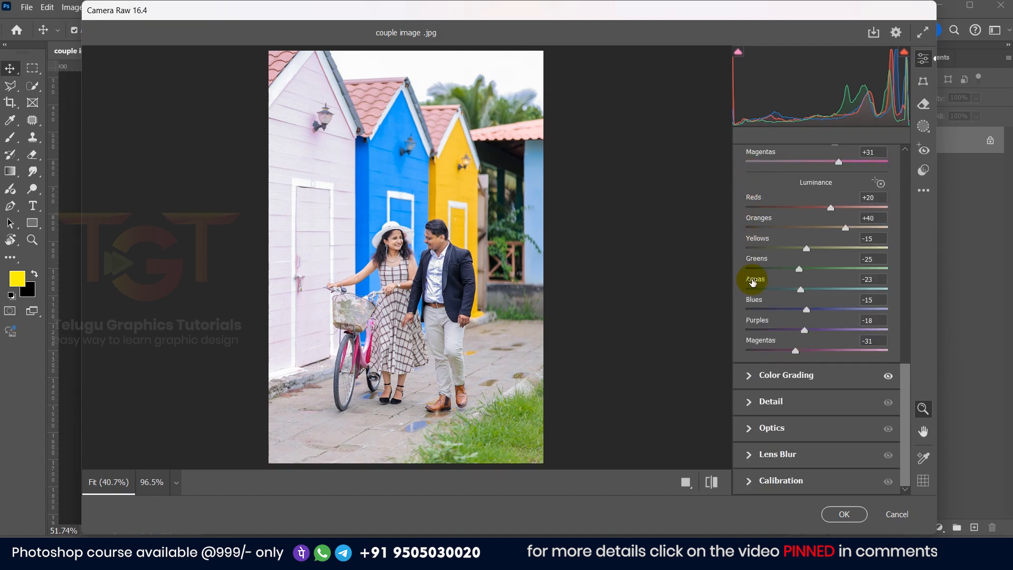
click(748, 401)
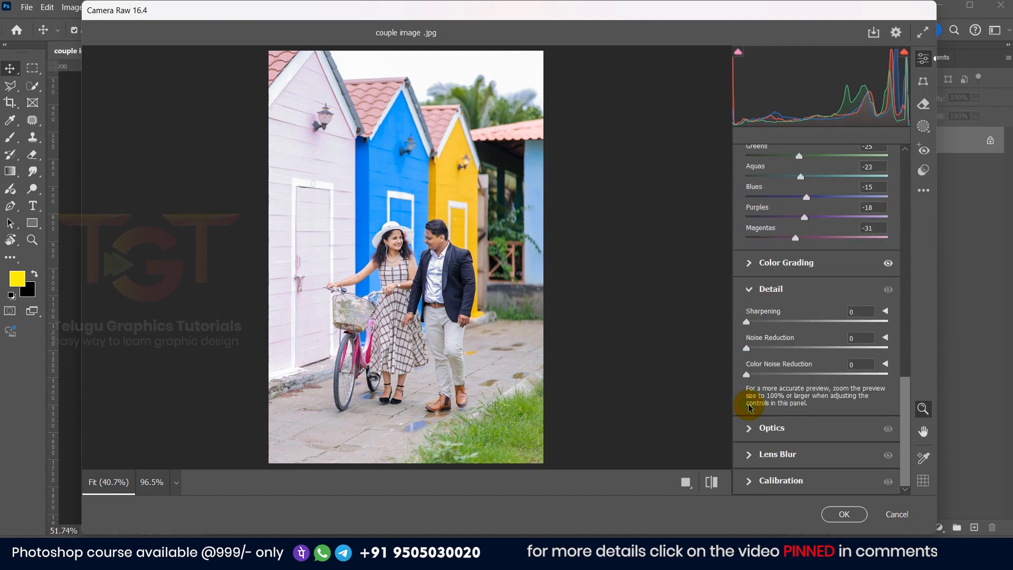
click(856, 312)
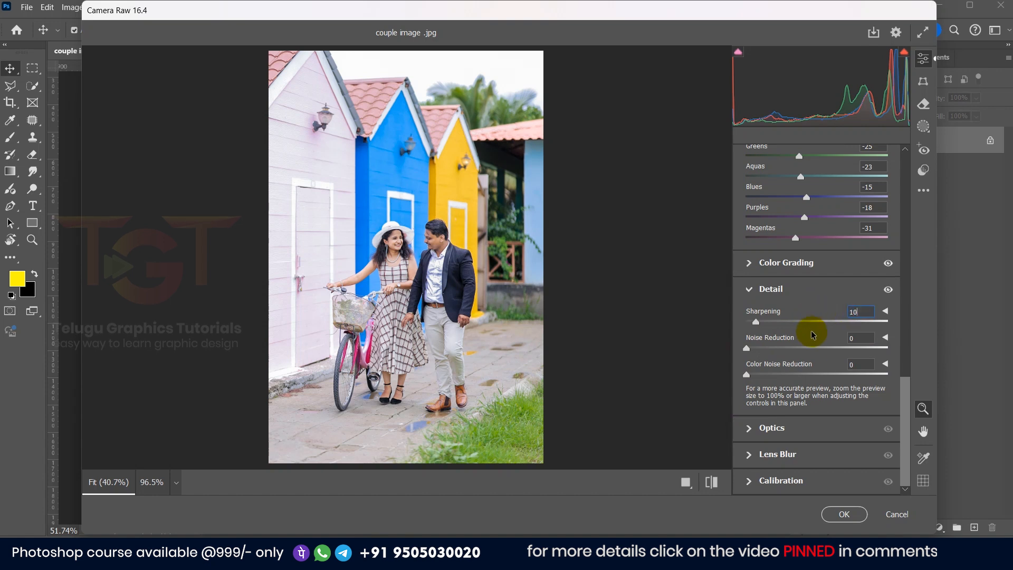
Check the couple's faces up close and set Noise Reduction to 25 in the Detail section.
drag(408, 235, 427, 239)
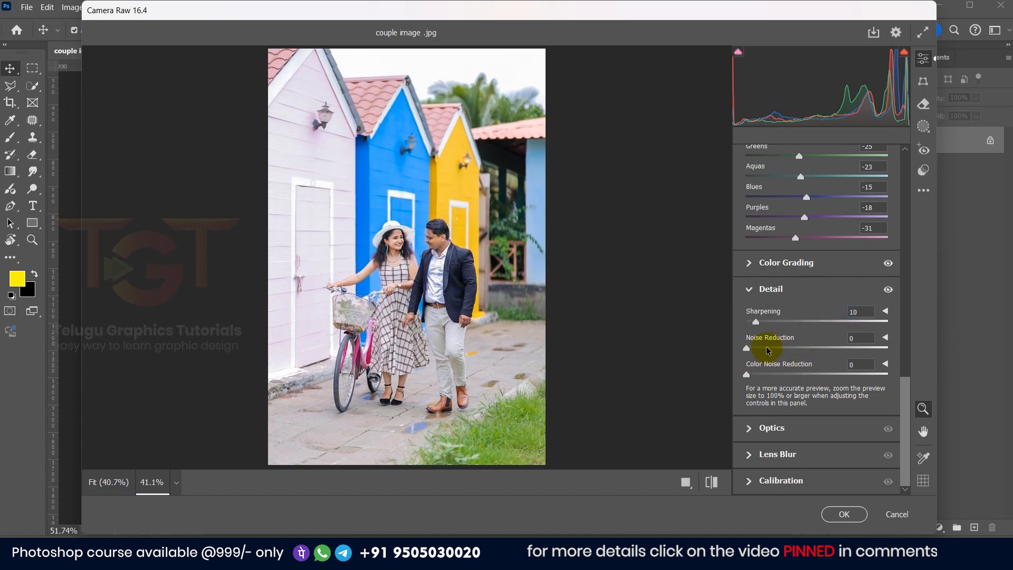
drag(431, 240, 525, 290)
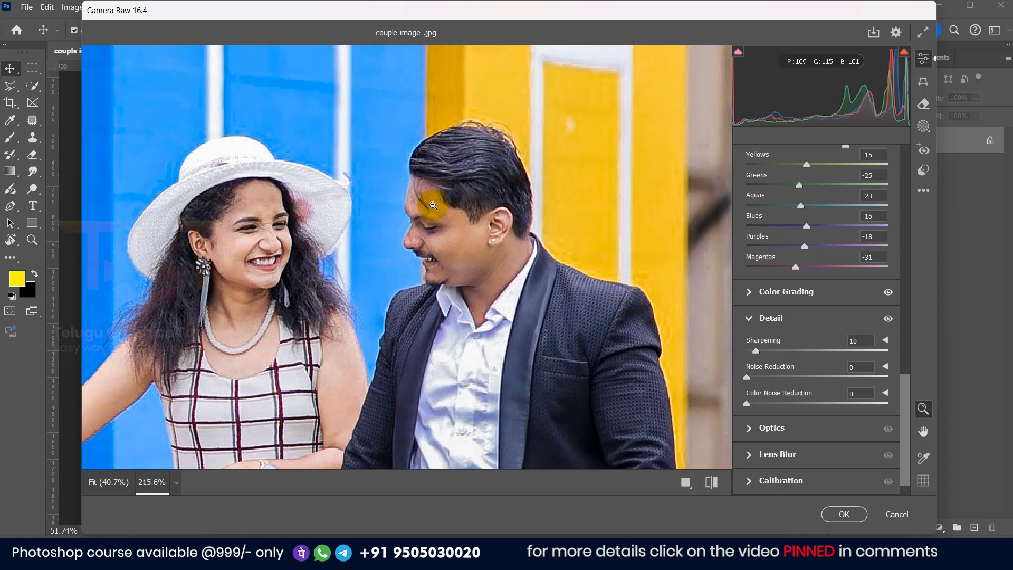
click(808, 376)
click(865, 367)
text(25)
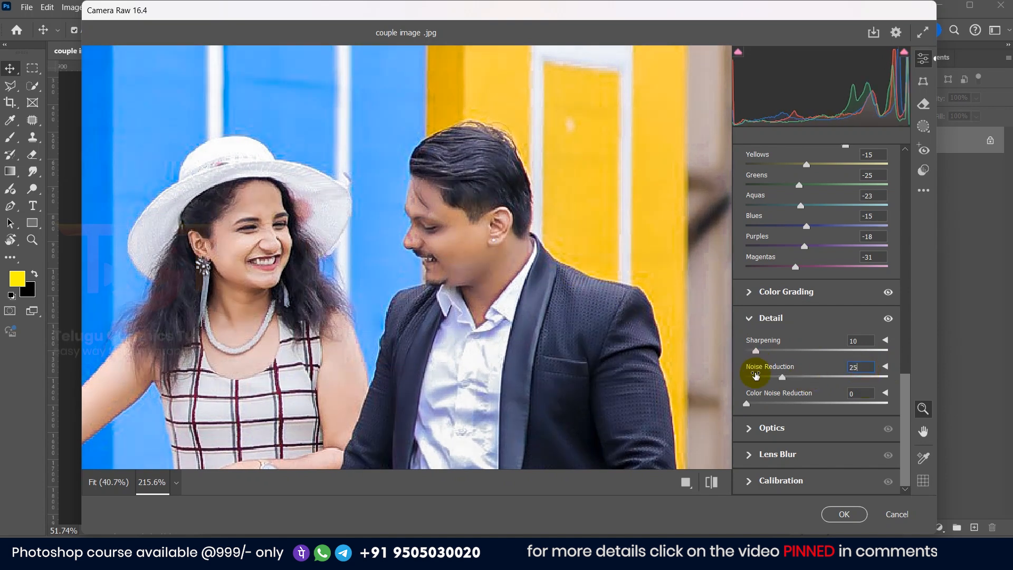
Fit the whole photo in view, set Color Noise Reduction to 10 and collapse the Detail section.
alt+click(479, 242)
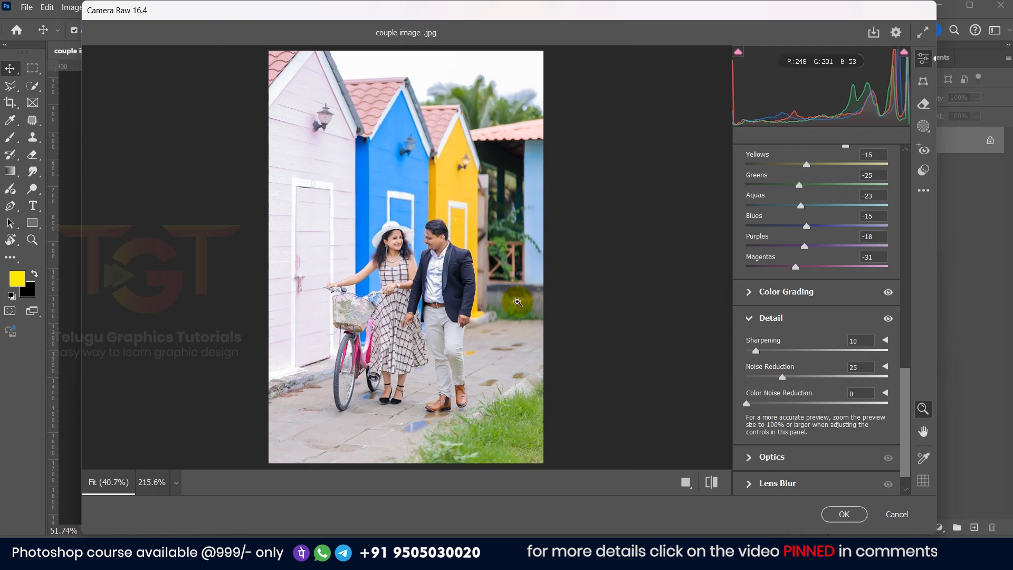
click(753, 412)
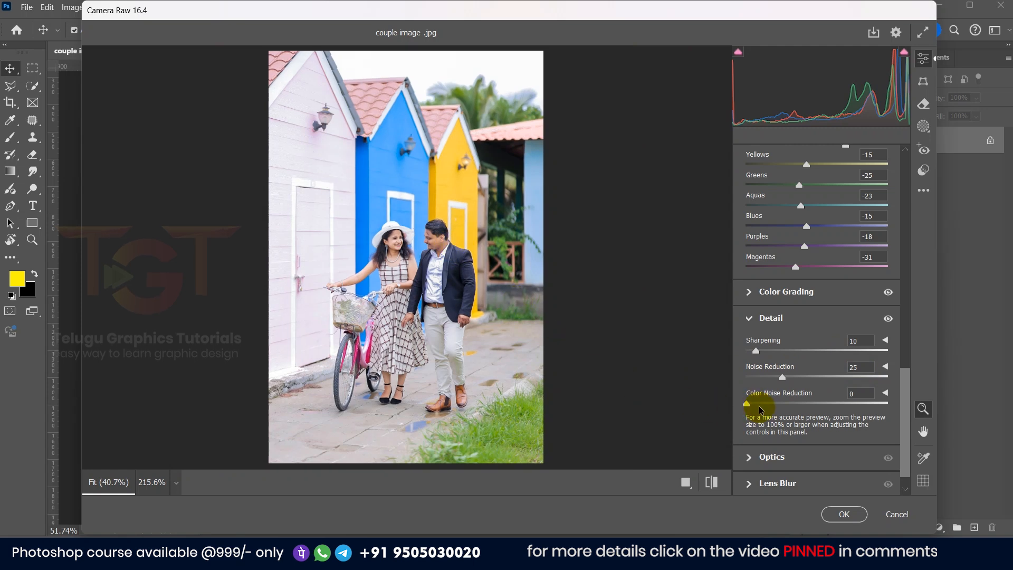
click(863, 394)
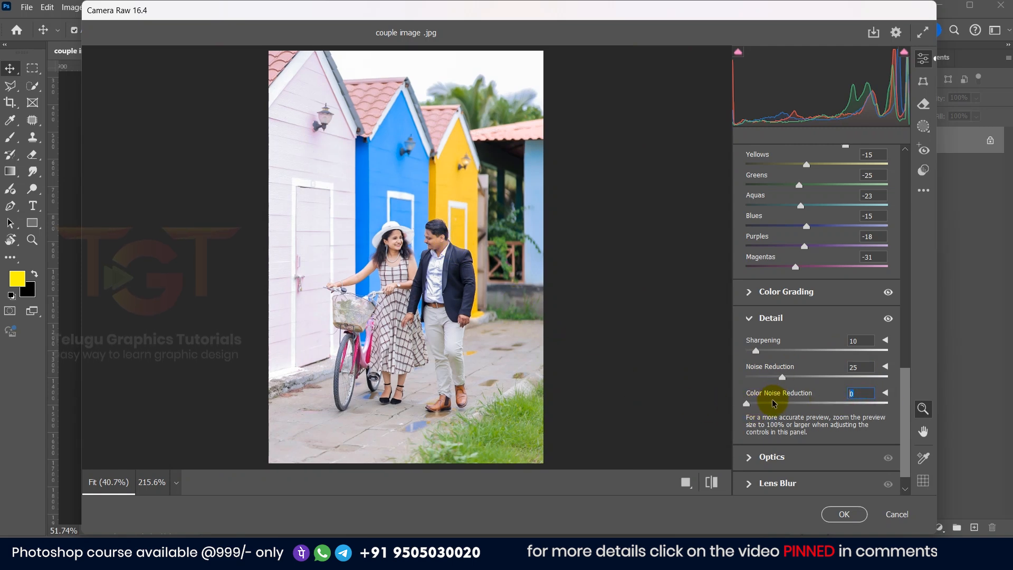
text(10)
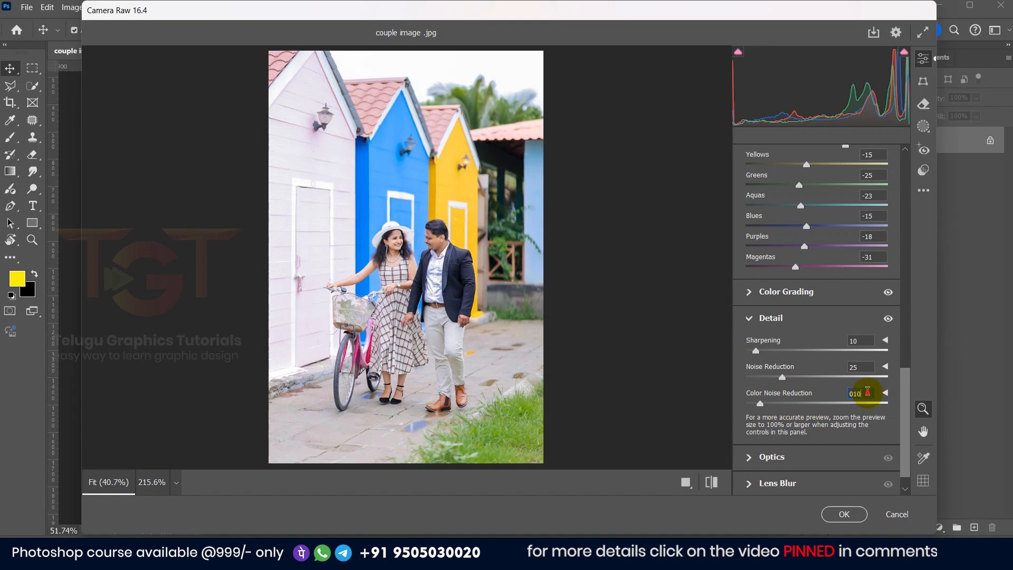
click(748, 316)
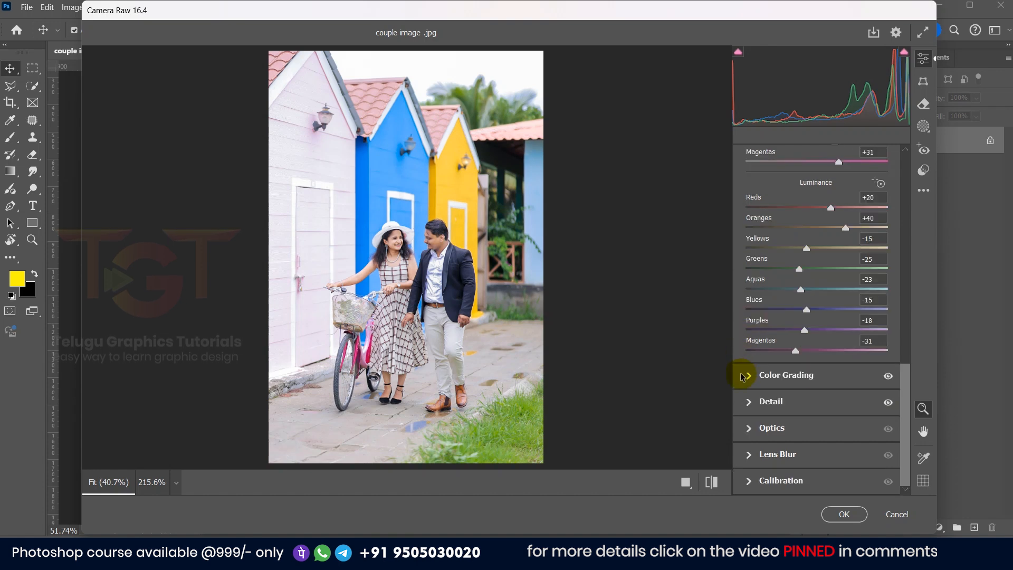
Set Vibrance to 10 and Saturation to 20 in the Color section, and apply the Camera Raw Filter to the photo.
scroll(739, 340, up, 10)
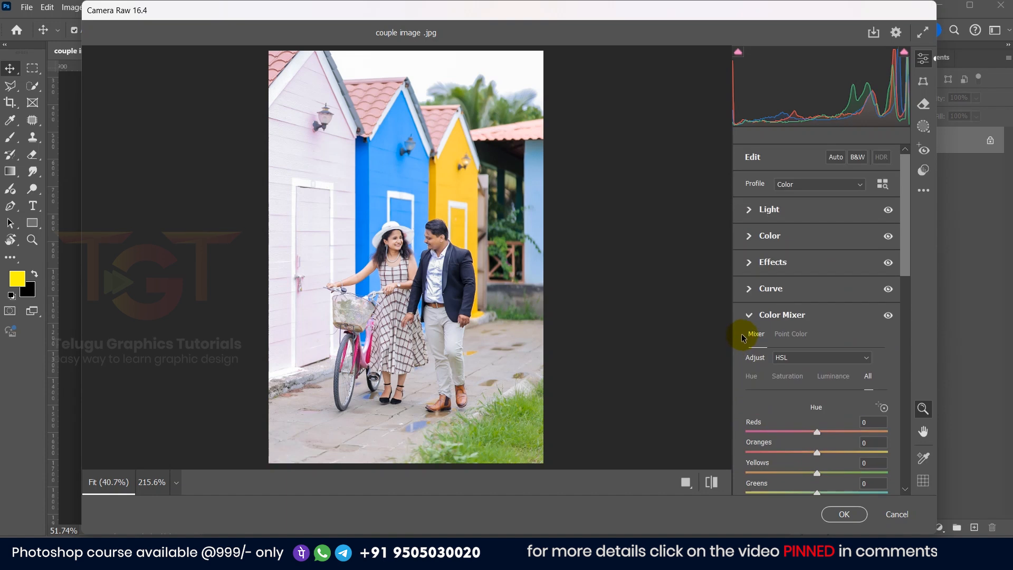
click(749, 210)
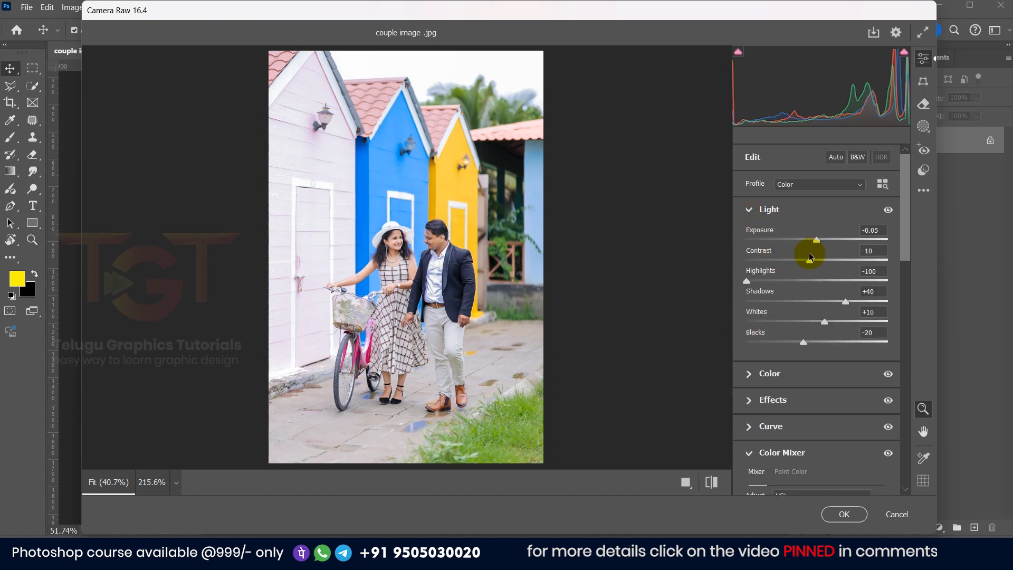
click(747, 375)
click(870, 348)
text(10)
key(Tab)
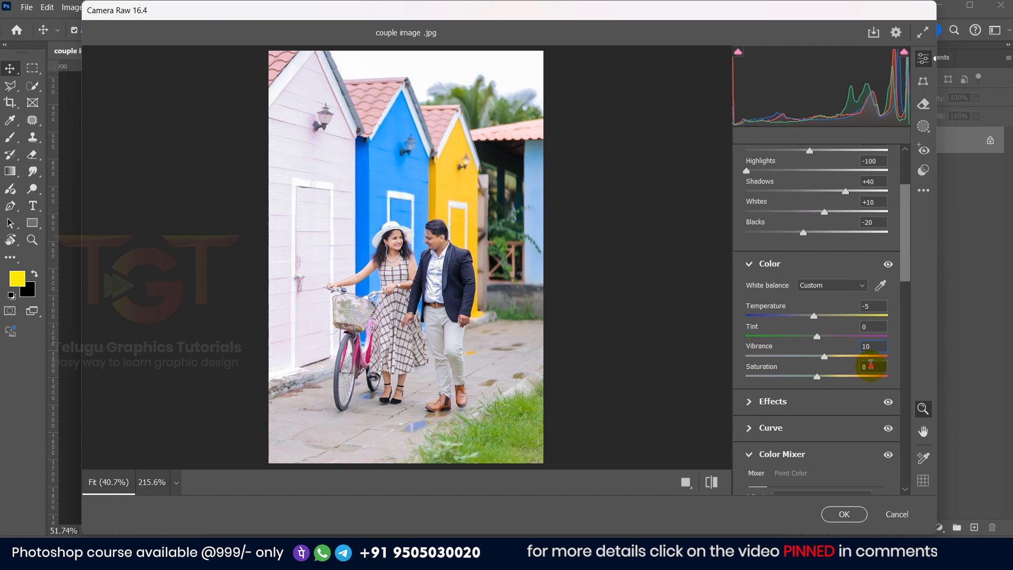
text(20)
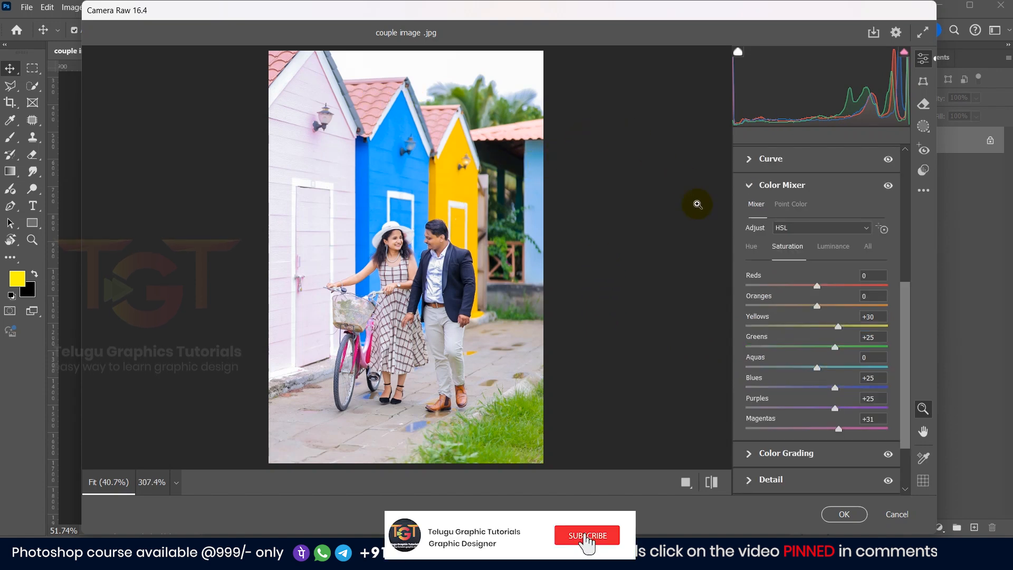
click(846, 515)
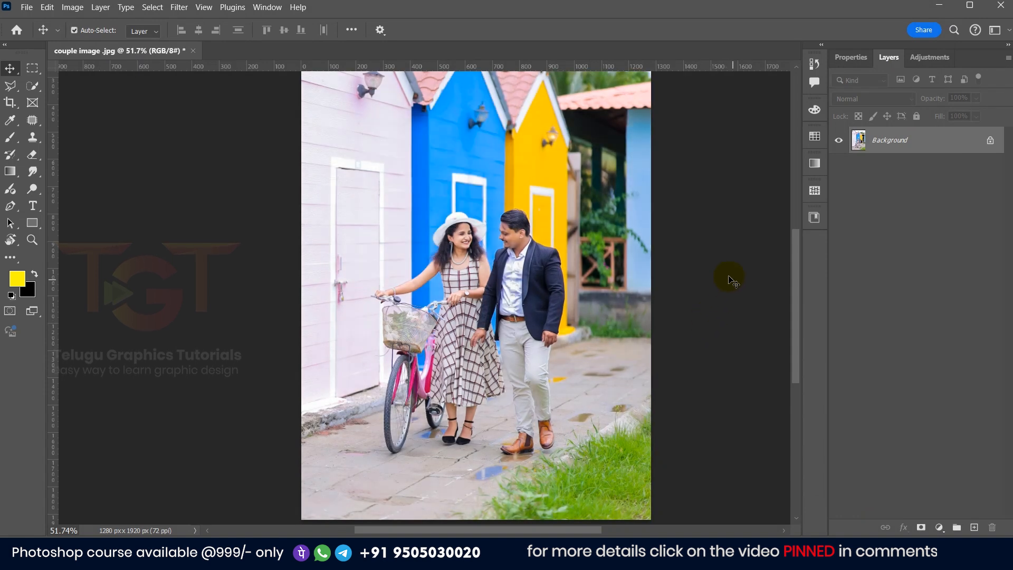
Select the top strip of the photo with the rooftops using the Rectangular Marquee and copy it to a new layer.
scroll(590, 267, down, 4)
scroll(528, 189, up, 1)
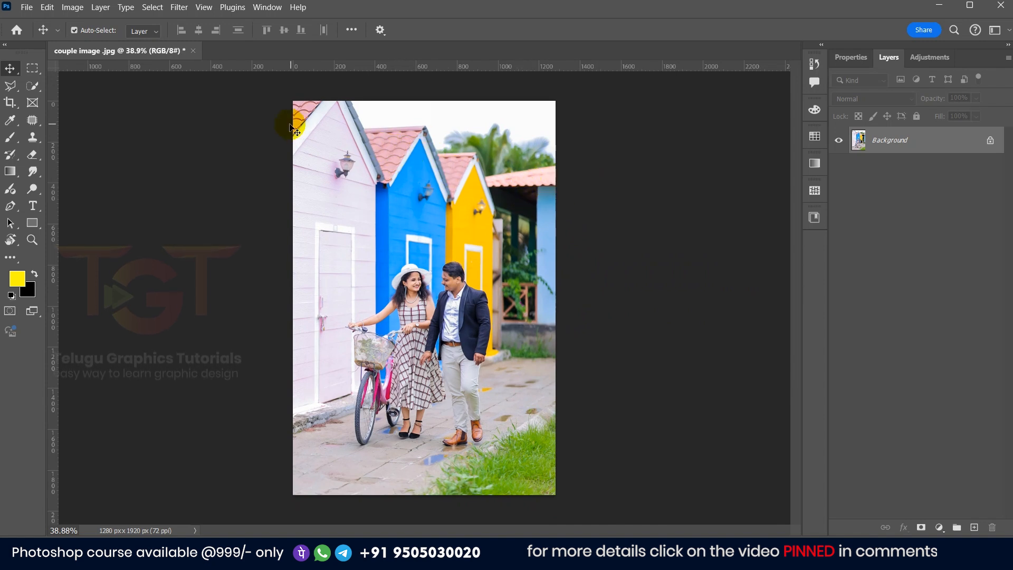
click(33, 69)
drag(272, 94, 591, 208)
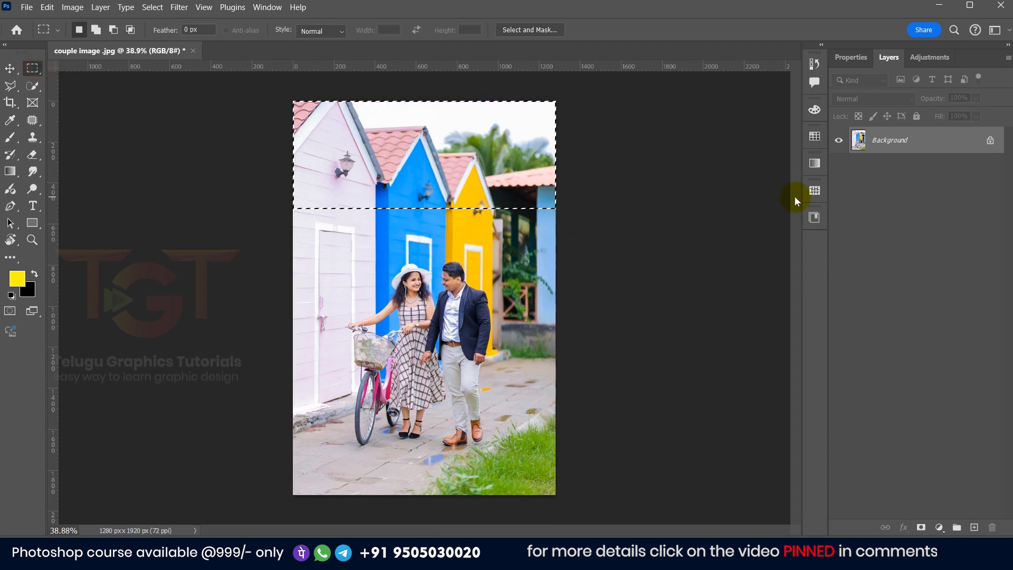
key(ctrl+j)
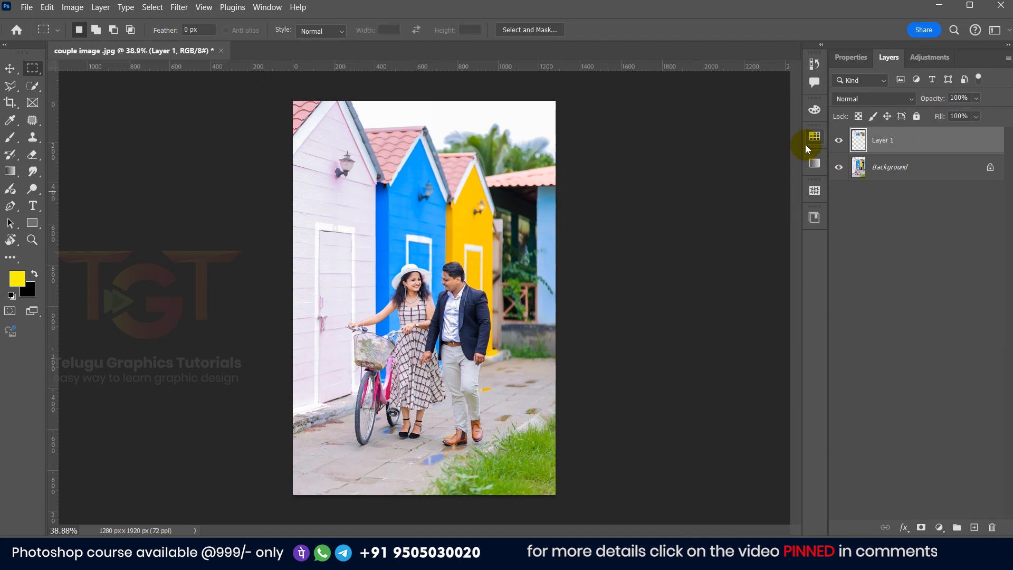
key(v)
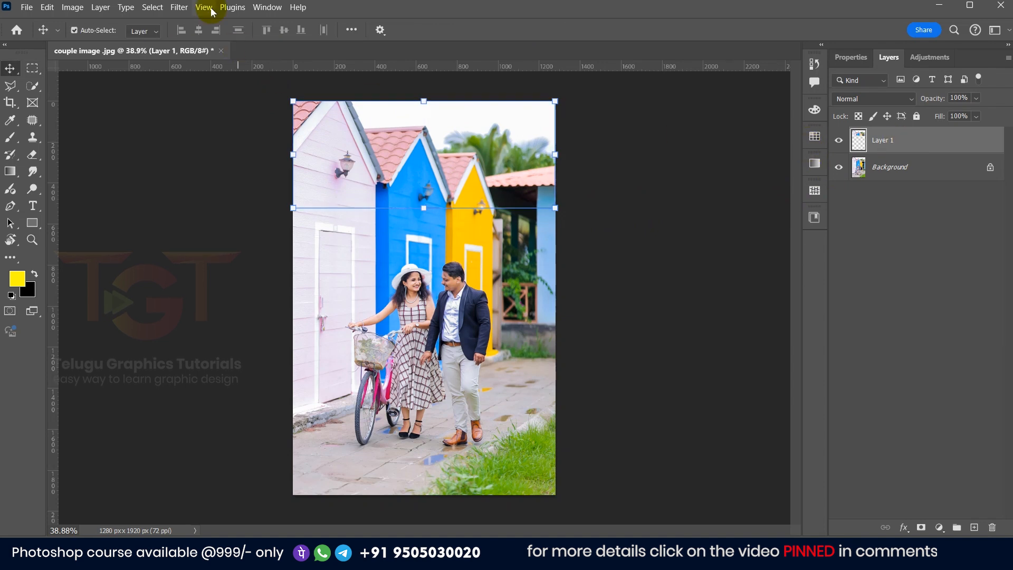
Open the Camera Raw Filter for the copied rooftop layer and raise the Reds saturation in the Color Mixer.
click(178, 10)
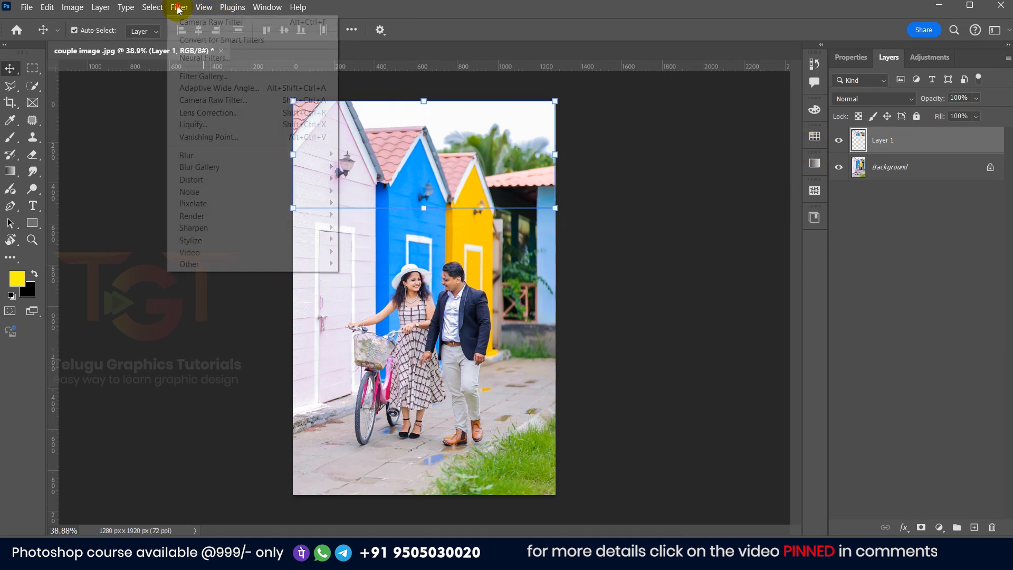
click(202, 99)
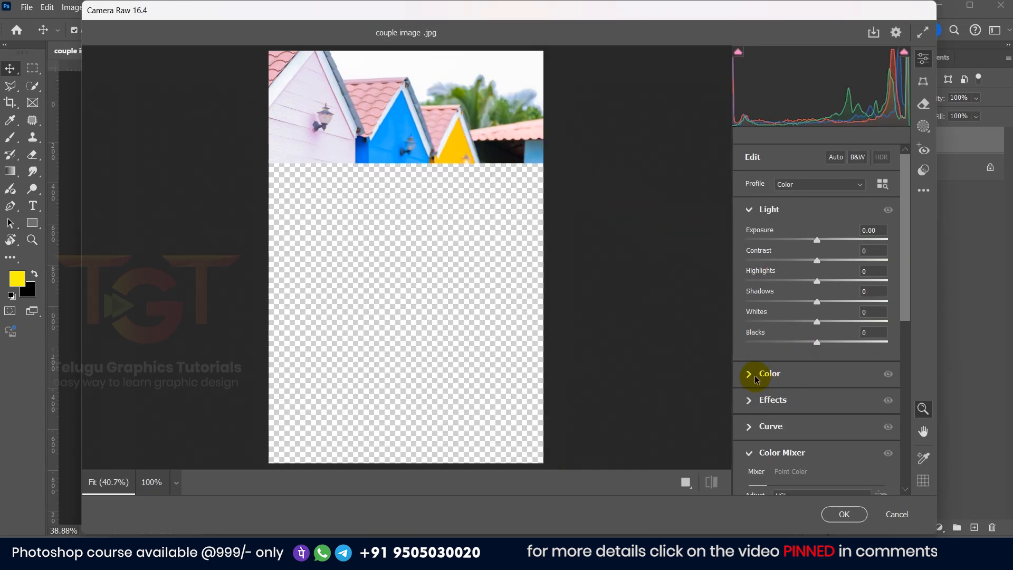
click(752, 377)
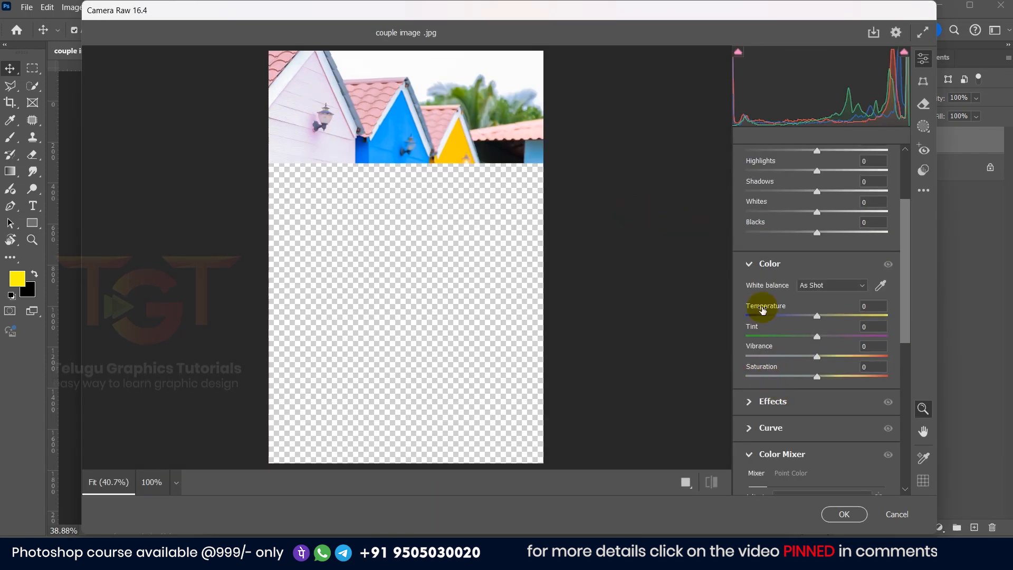
click(752, 264)
click(830, 326)
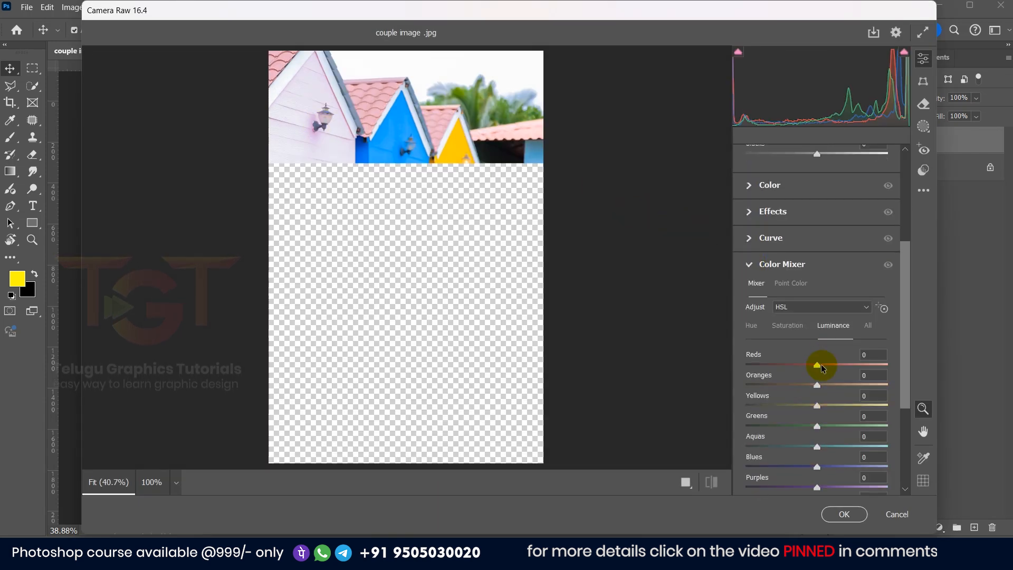
click(797, 328)
drag(828, 366, 866, 372)
Lower the Reds luminance to about -24 in the Color Mixer and apply the Camera Raw Filter.
click(835, 326)
drag(818, 365, 799, 364)
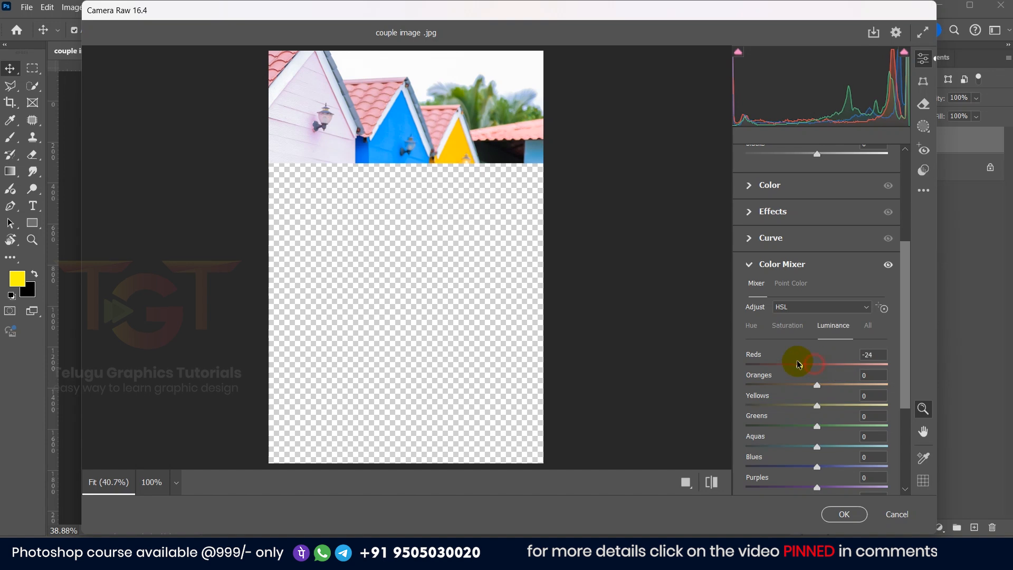
click(844, 513)
Convert the locked Background into a regular layer beneath the rooftop layer.
click(705, 310)
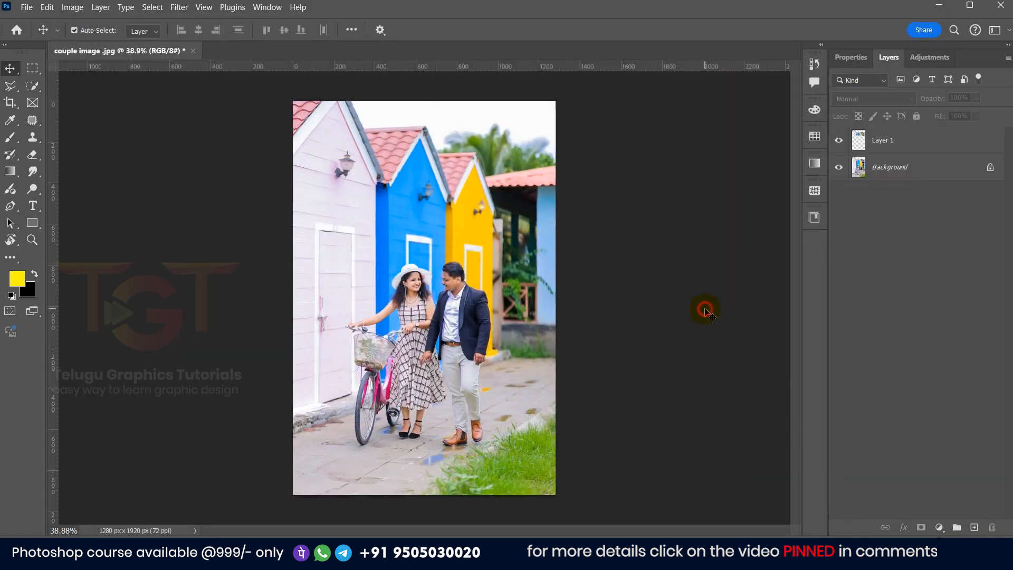
click(442, 179)
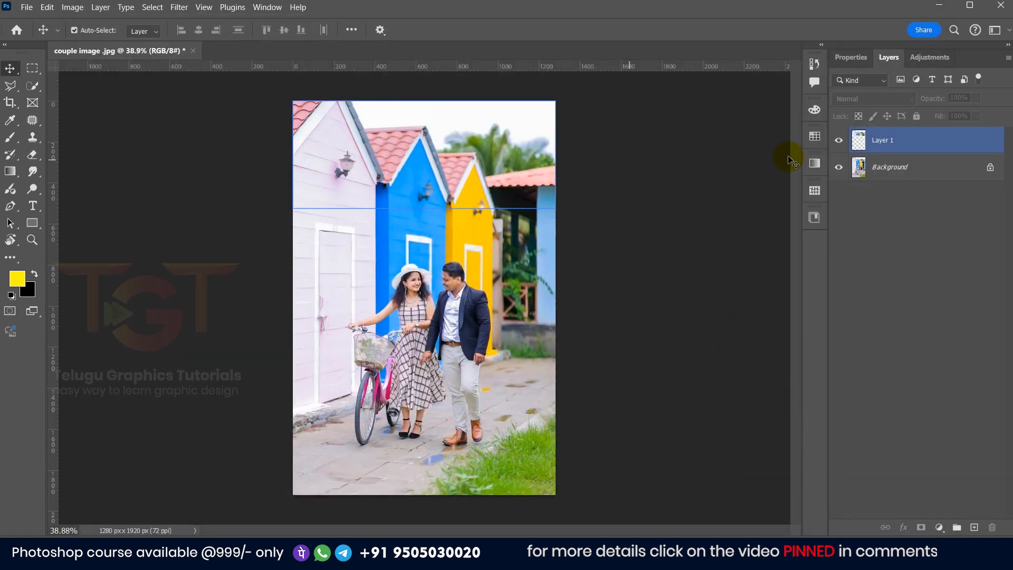
click(891, 144)
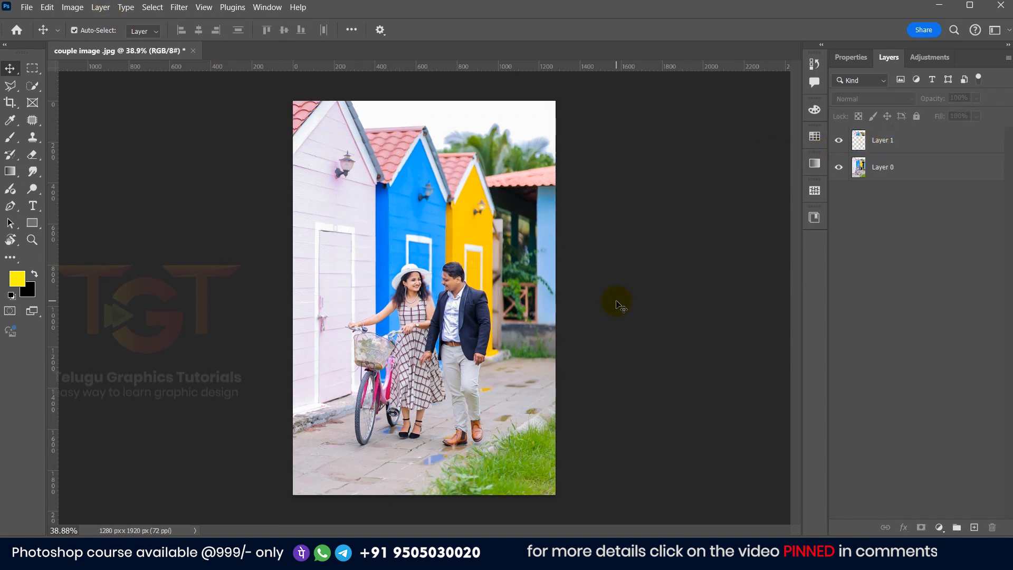